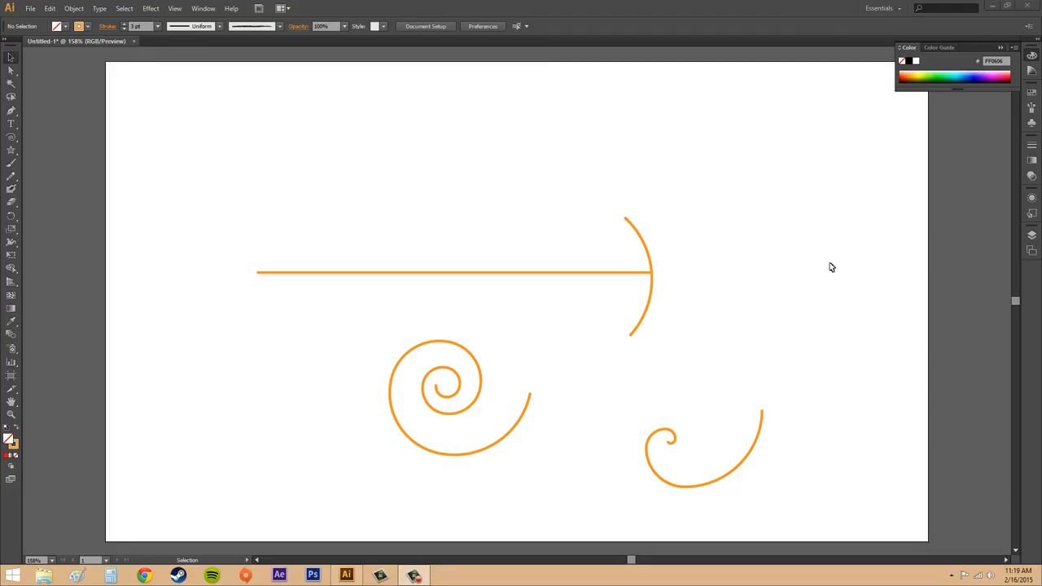
Step: Draw three open arcs across the upper artboard with the Arc tool, about 104 × 89 px, 55 × 88 px and 101 × 101 px
left_click(11, 137)
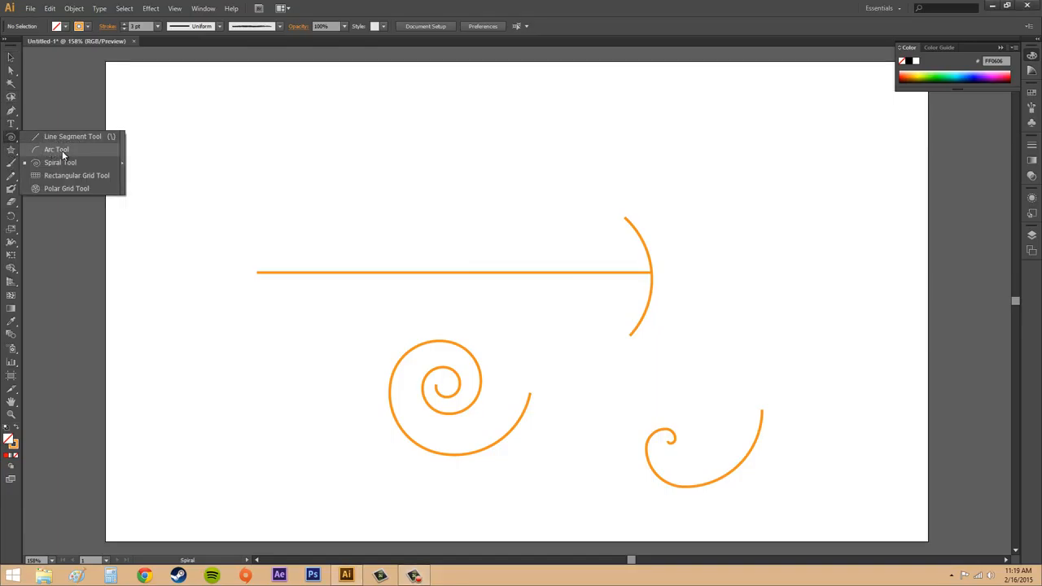
left_click(59, 150)
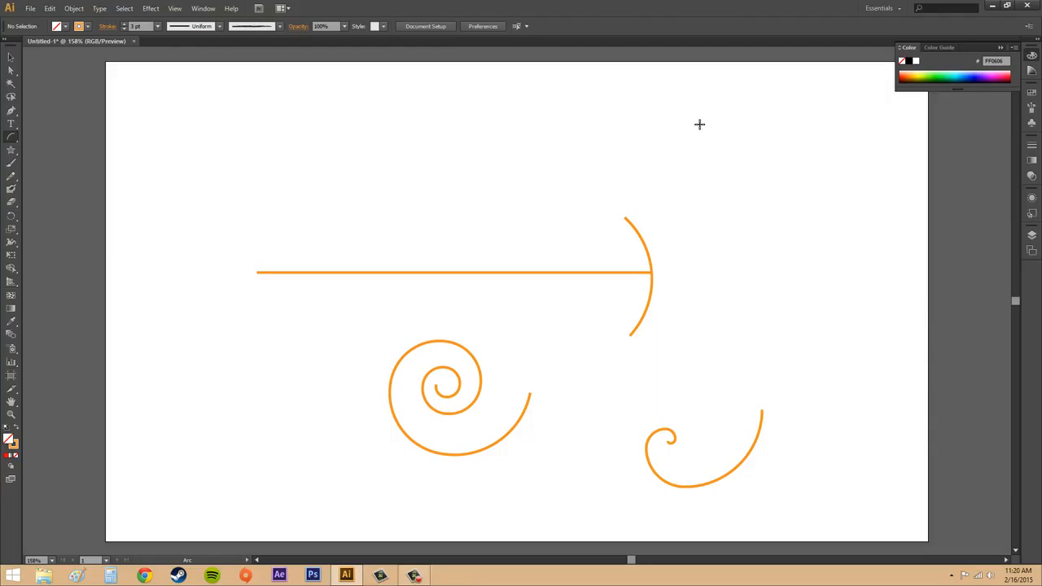
left_click_drag(700, 124, 789, 198)
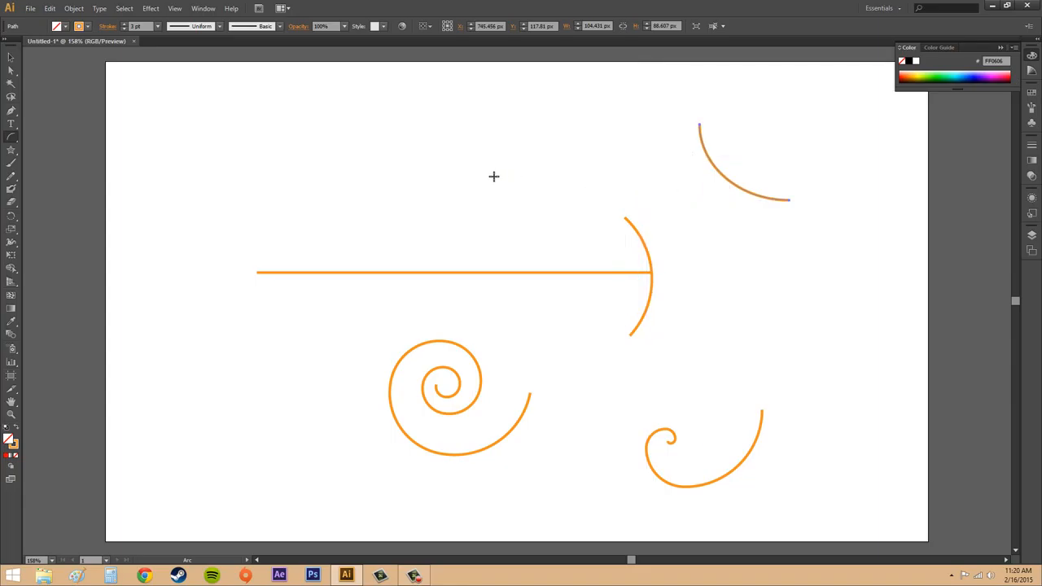
left_click_drag(504, 132, 551, 209)
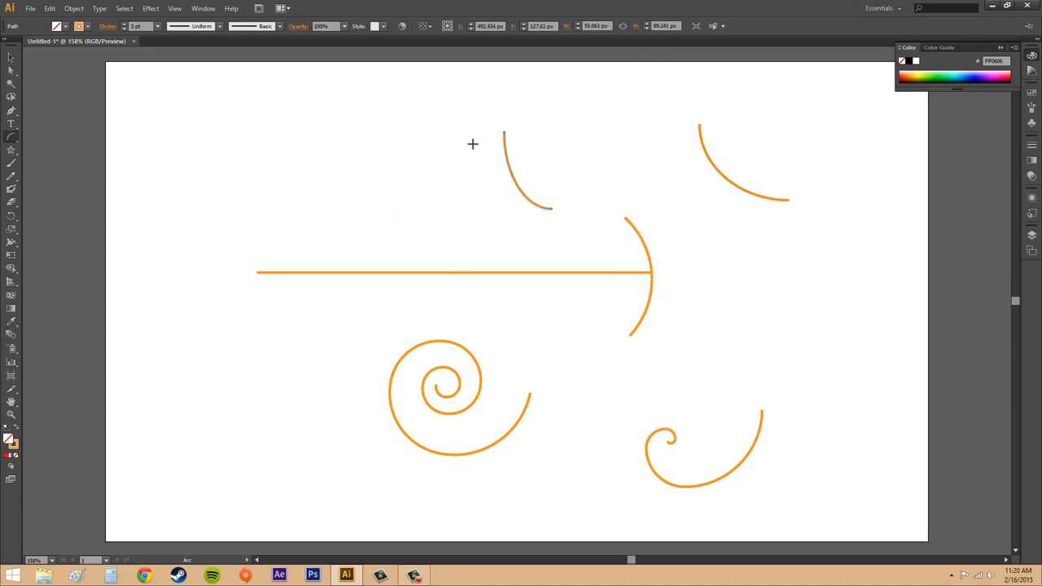
mouse_move(357, 119)
left_mouse_down()
mouse_move(421, 204)
mouse_move(309, 207)
mouse_move(284, 168)
mouse_move(292, 153)
mouse_move(426, 236)
mouse_move(429, 202)
mouse_move(442, 231)
mouse_move(421, 207)
mouse_move(438, 228)
mouse_move(310, 220)
mouse_move(316, 231)
mouse_move(370, 160)
mouse_move(407, 91)
mouse_move(421, 138)
mouse_move(403, 204)
mouse_move(277, 204)
mouse_move(431, 207)
mouse_move(328, 203)
mouse_move(370, 214)
mouse_move(319, 218)
mouse_move(358, 179)
mouse_move(358, 204)
mouse_move(472, 224)
left_mouse_up()
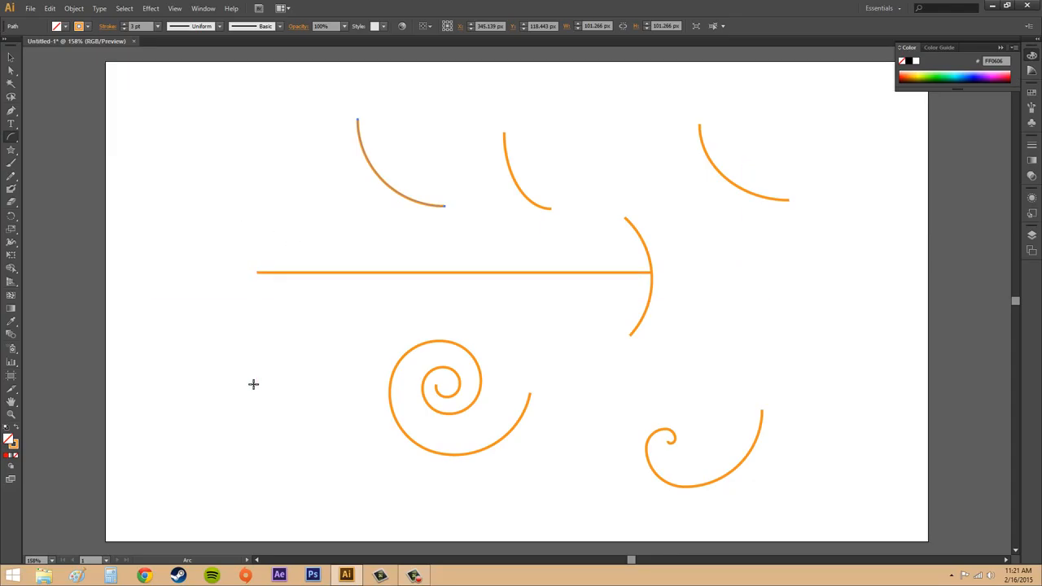
Step: Start an arc by numeric options beside the large spiral, setting both its X-axis and Y-axis lengths to 100 px
left_click(256, 388)
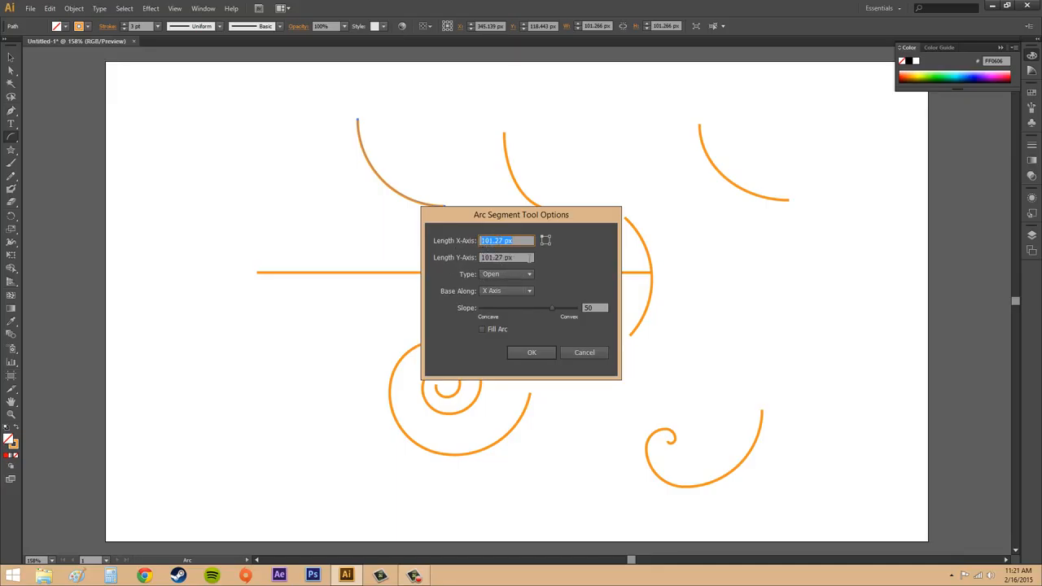
key("Tab")
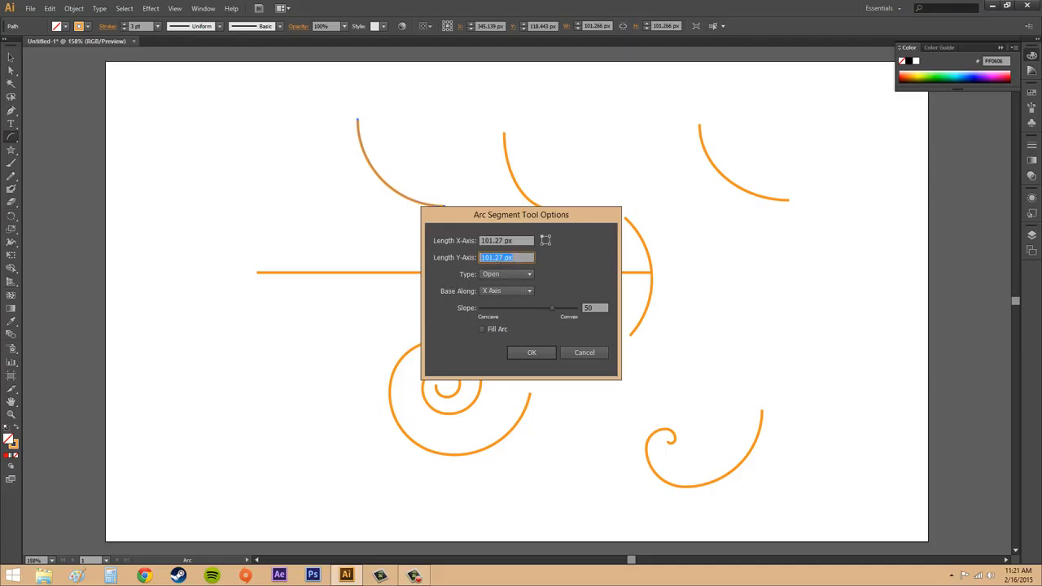
left_click(505, 256)
left_click(518, 241)
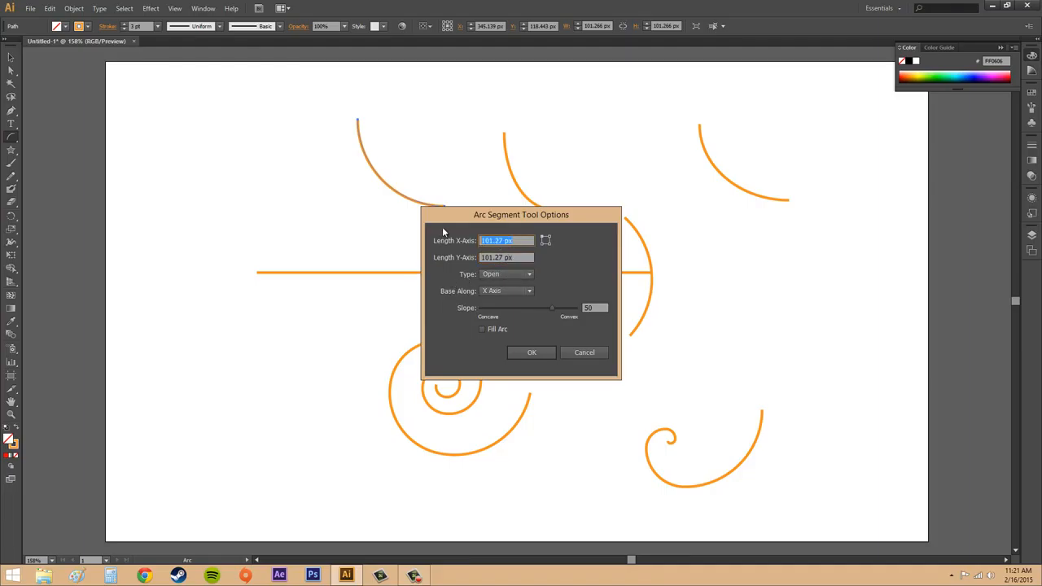
type("100")
key("Tab")
type("100")
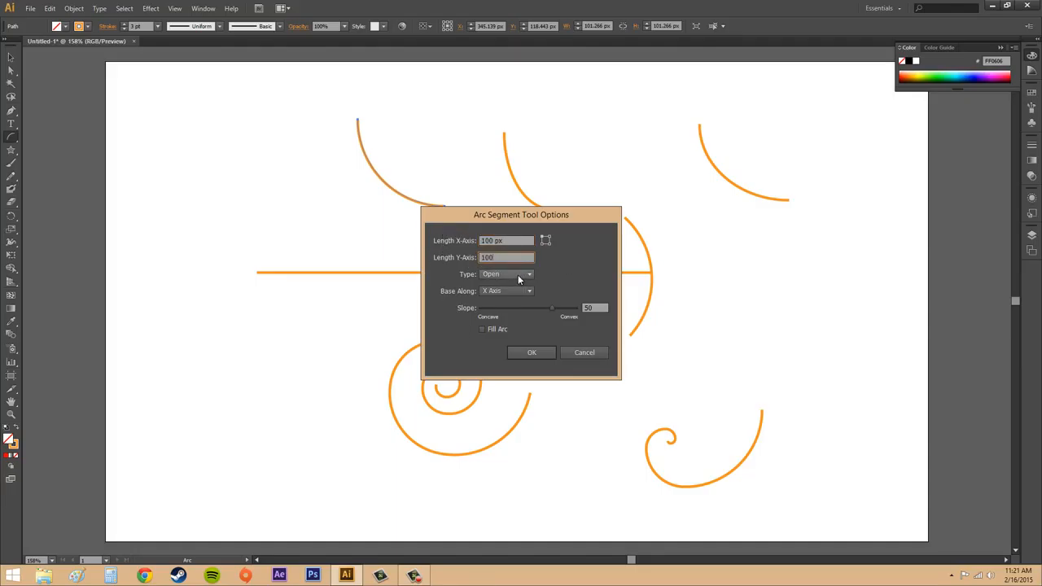
Step: Make the arc Closed with its base along the X Axis and slope 51, and create it
left_click(514, 275)
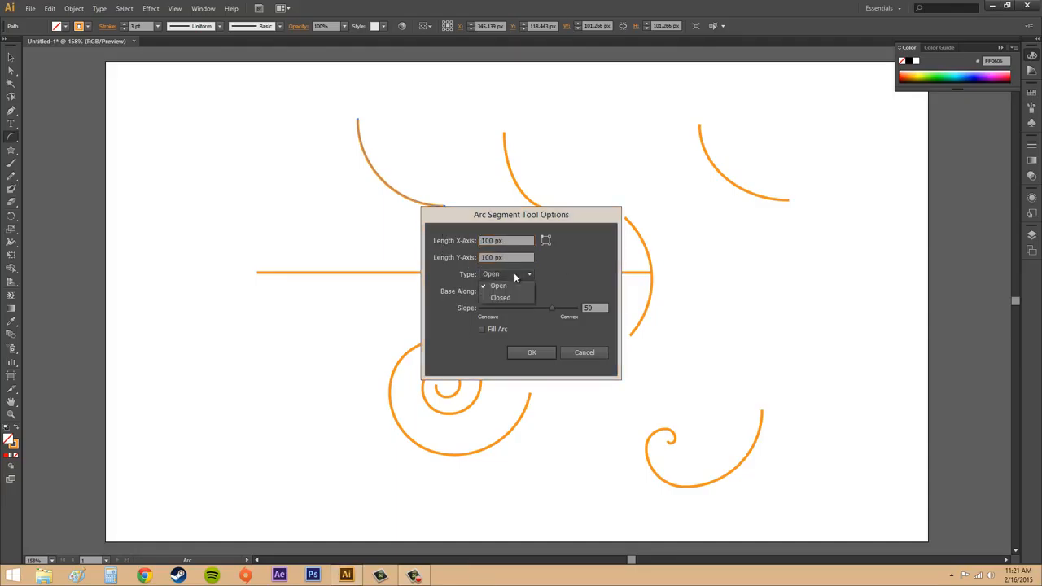
left_click(514, 274)
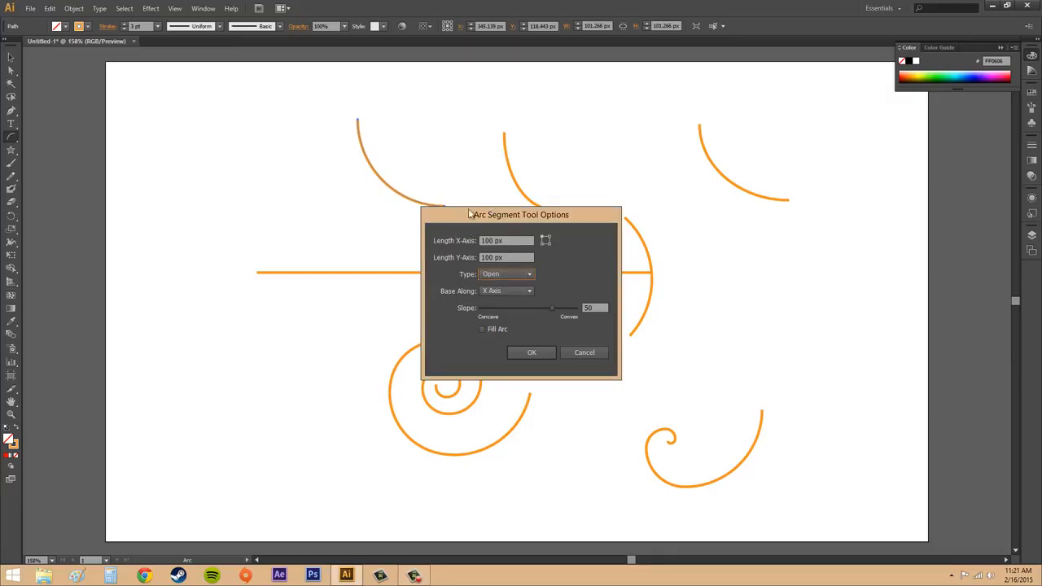
left_click(505, 277)
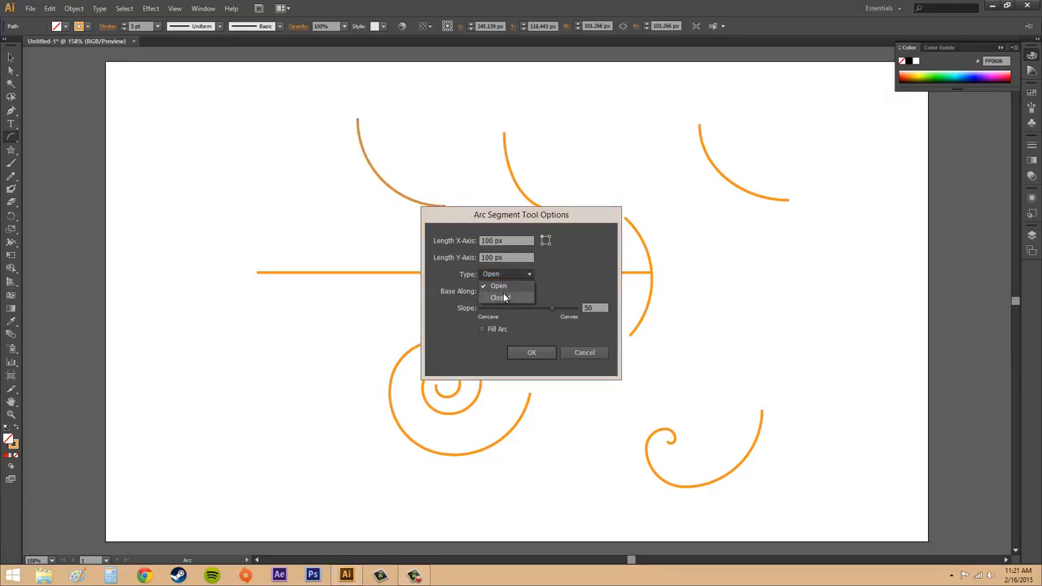
left_click(513, 299)
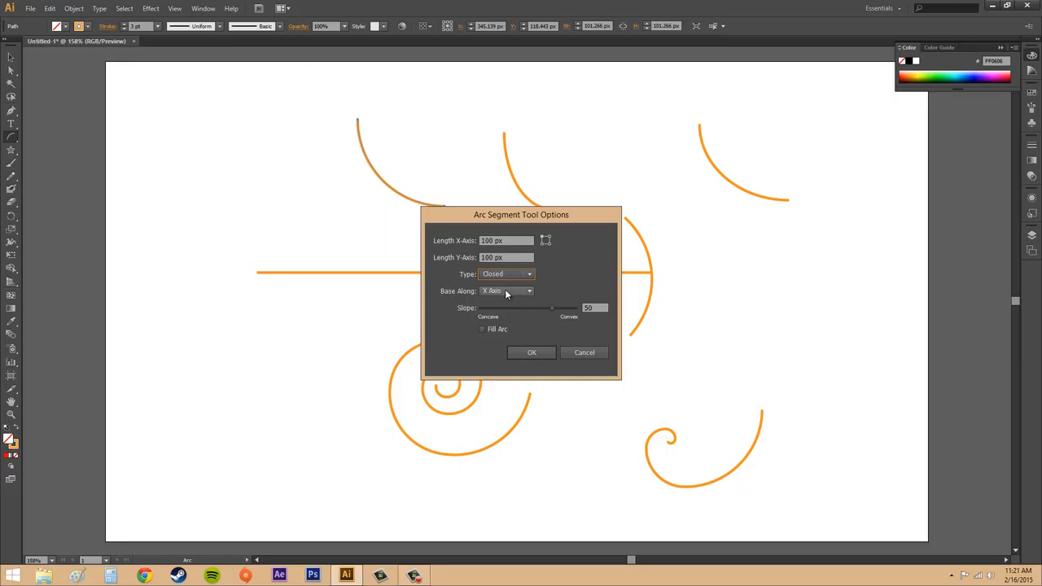
left_click(506, 292)
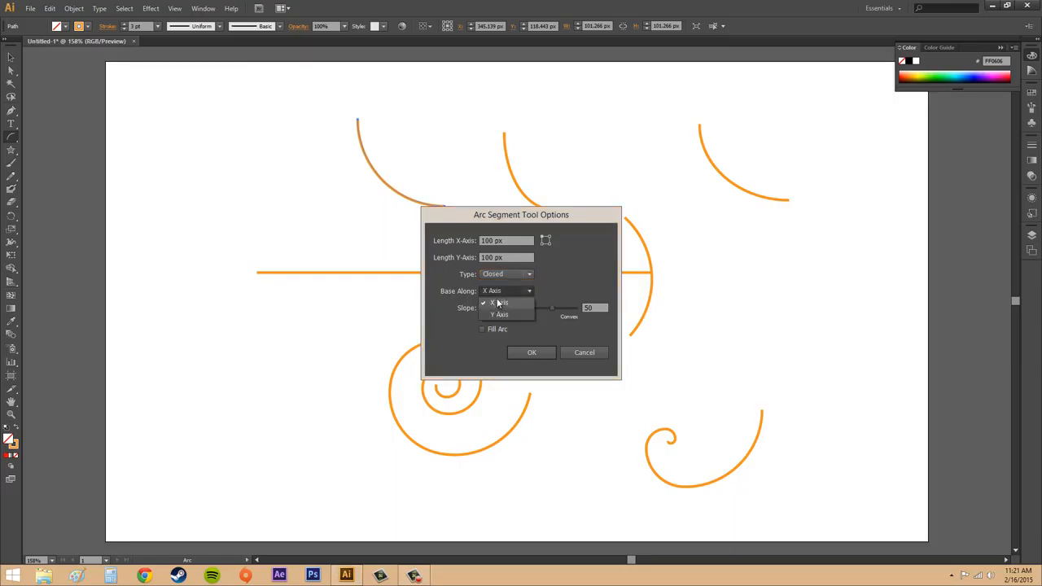
left_click(493, 291)
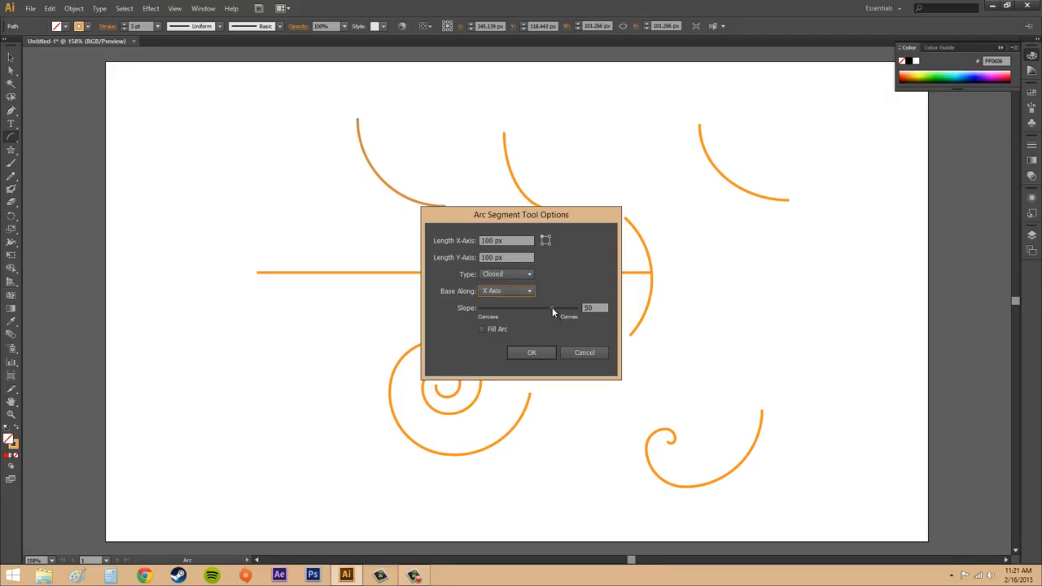
mouse_move(552, 308)
left_mouse_down()
mouse_move(498, 306)
mouse_move(552, 307)
left_mouse_up()
left_click(531, 352)
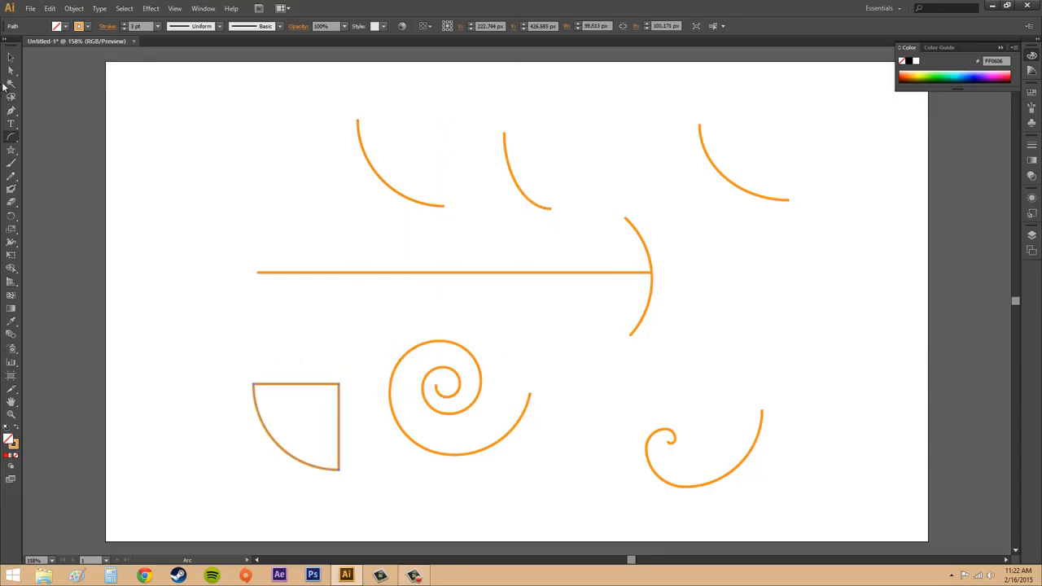
Step: Move the closed arc a little left and up, away from the large spiral, and deselect it
left_click(11, 57)
left_click(289, 345)
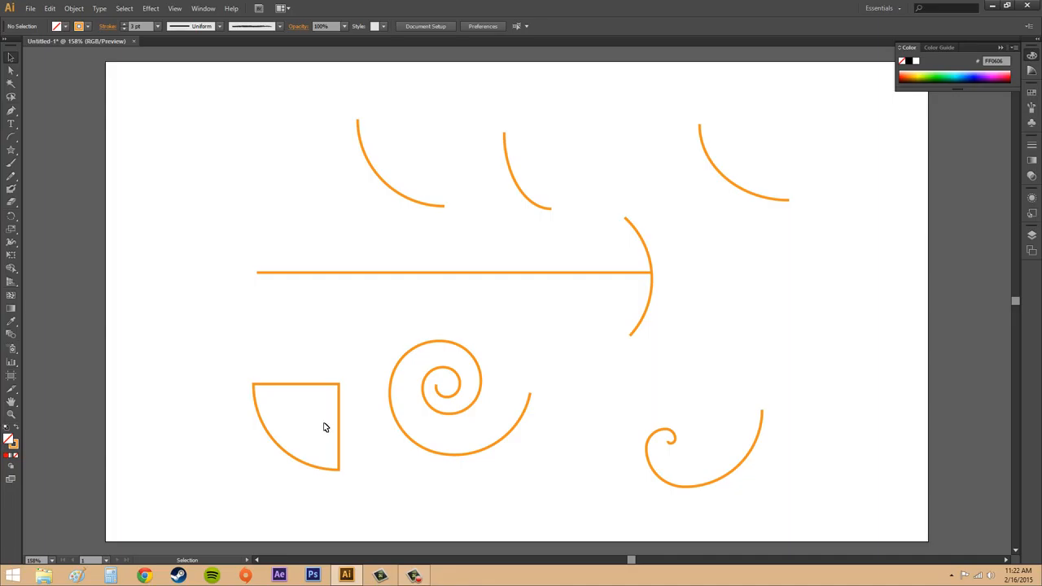
left_click(286, 454)
left_click_drag(286, 454, 238, 447)
left_click(333, 363)
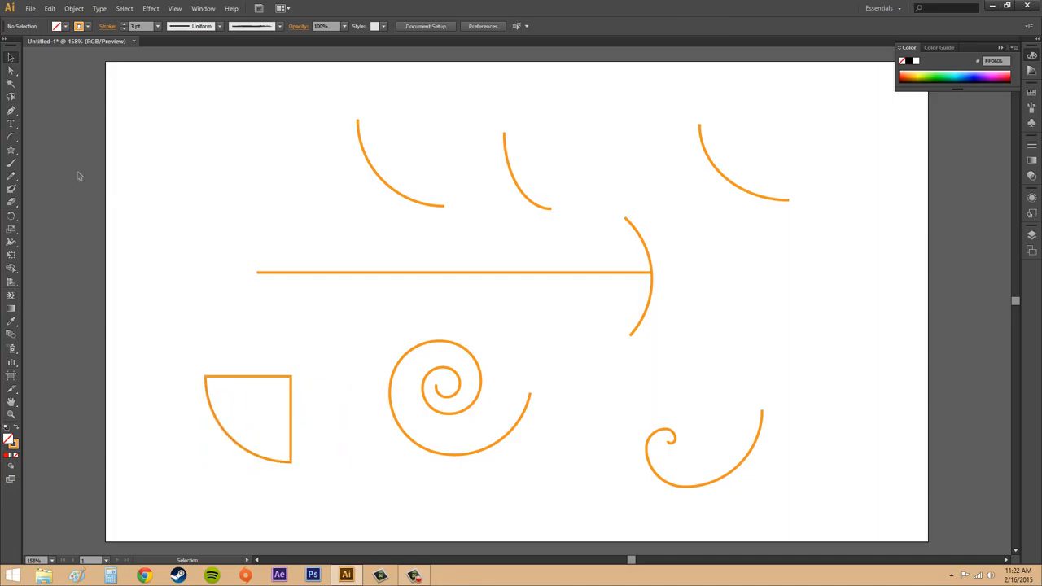
Step: Create a second closed 100 × 100 px arc above the first closed one, with its base along the Y Axis
left_click(11, 137)
left_click(223, 201)
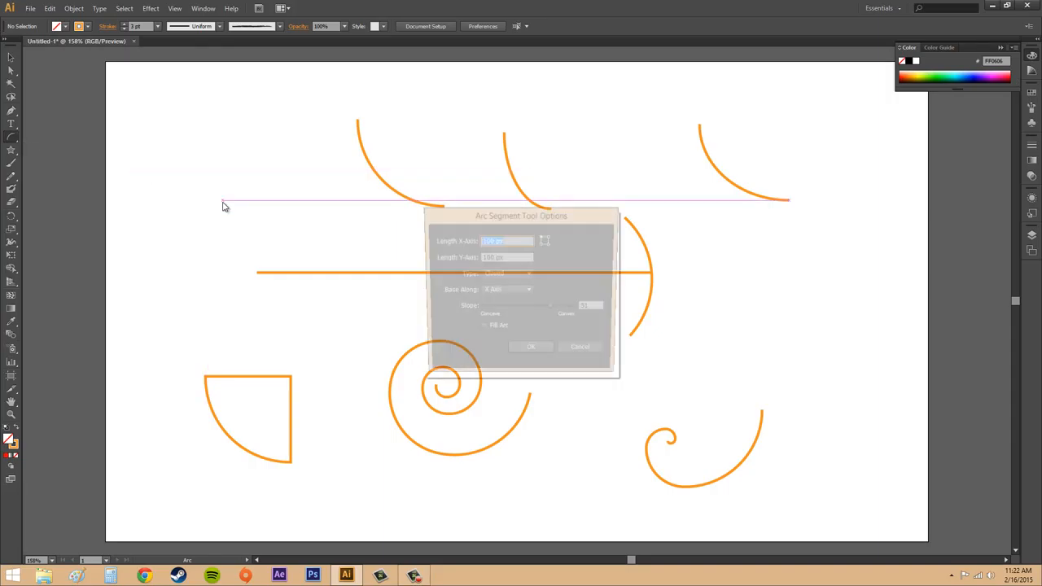
left_click(506, 274)
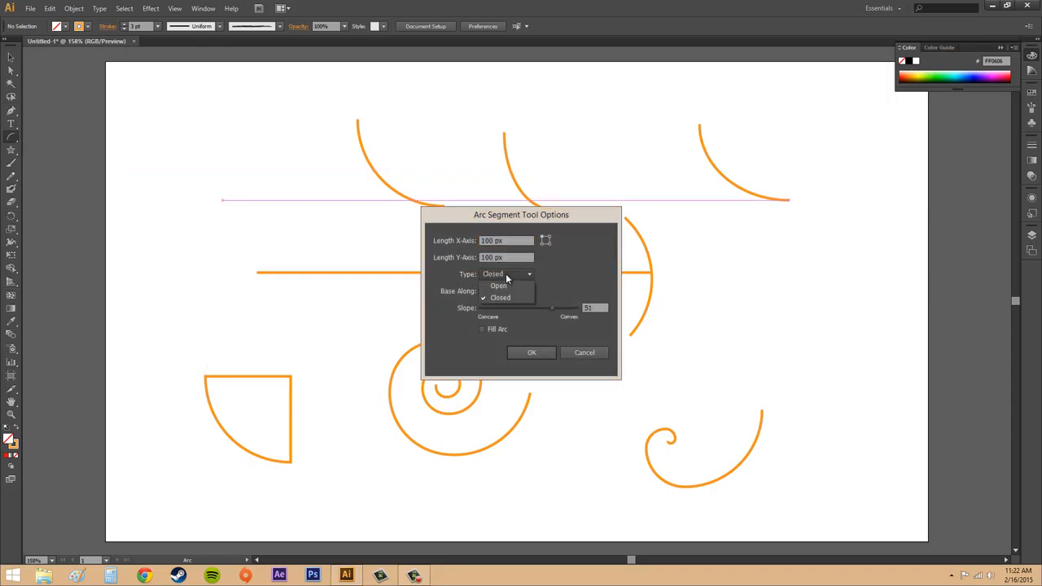
left_click(505, 293)
left_click(505, 295)
left_click(498, 316)
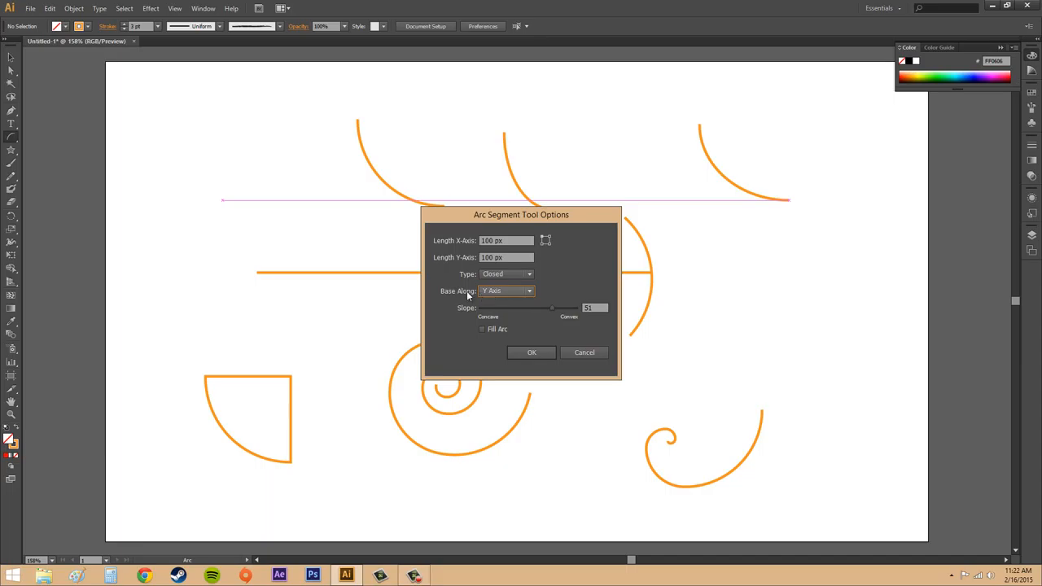
left_click(529, 352)
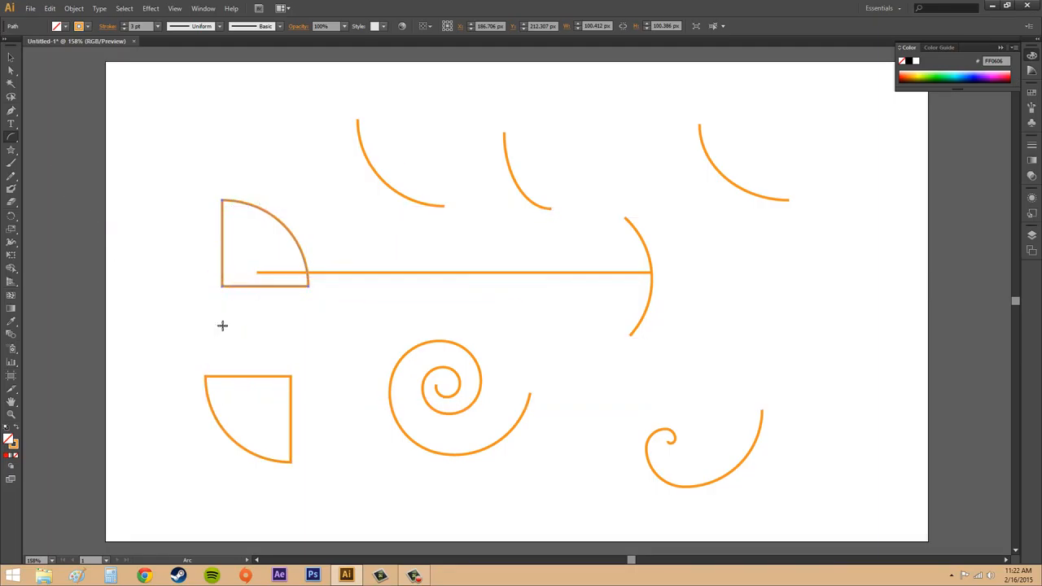
Step: Create a closed concave arc above the small spiral, with its base along the X Axis and slope -50, and deselect it
left_click(11, 140)
left_click(762, 316)
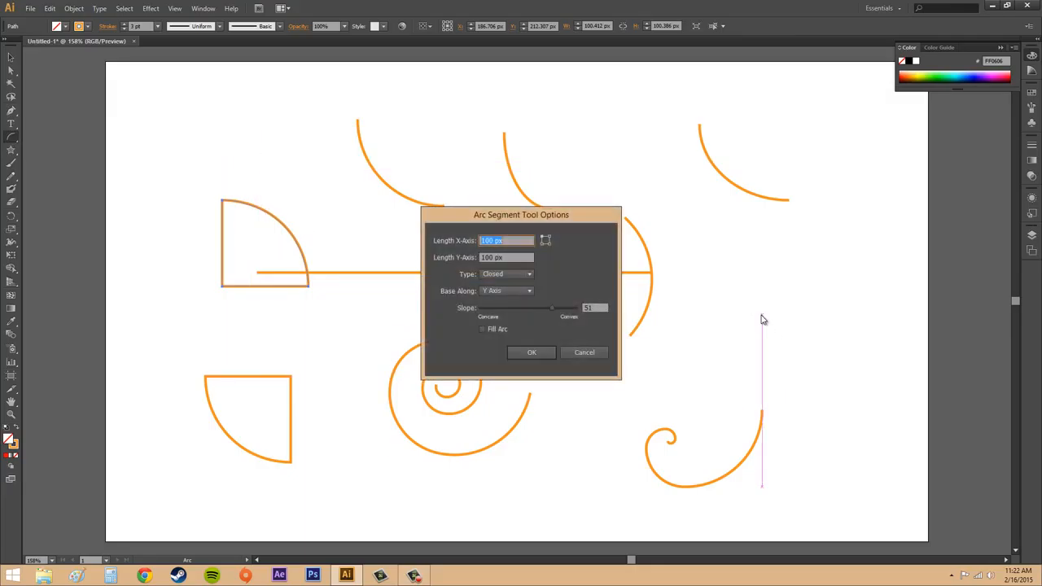
left_click(513, 290)
left_click(511, 300)
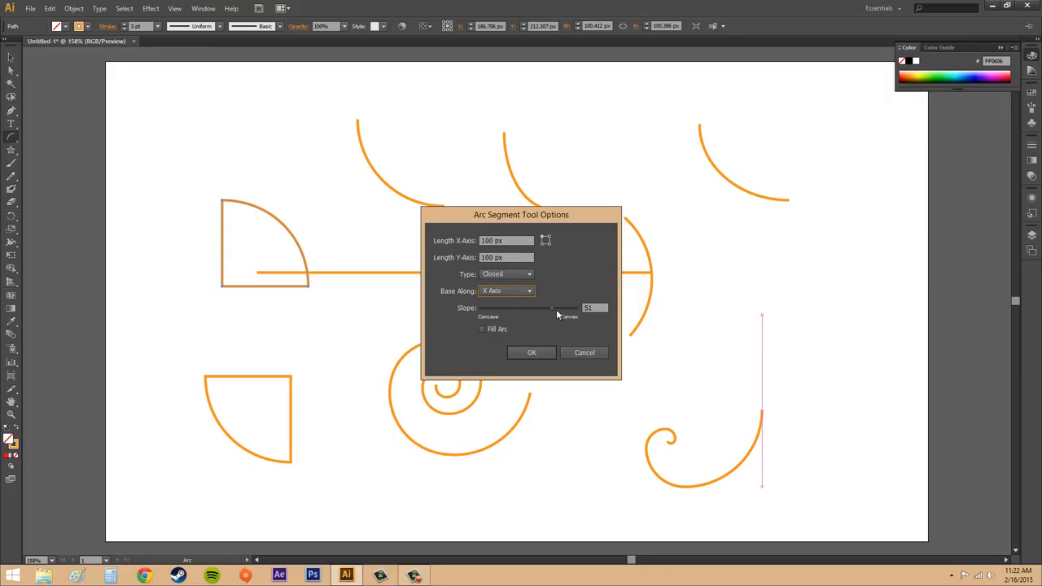
left_click_drag(553, 307, 505, 306)
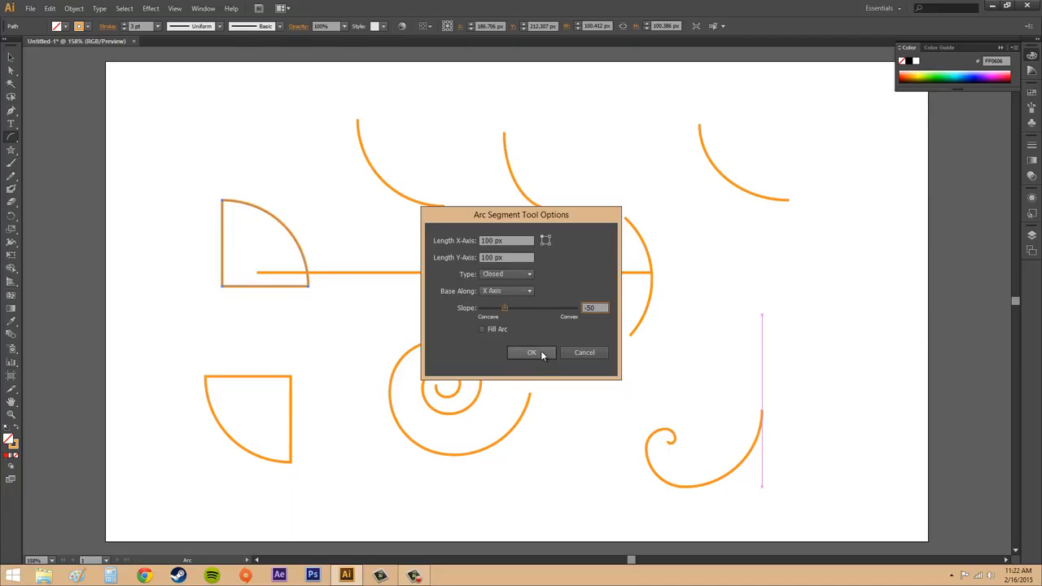
left_click(541, 353)
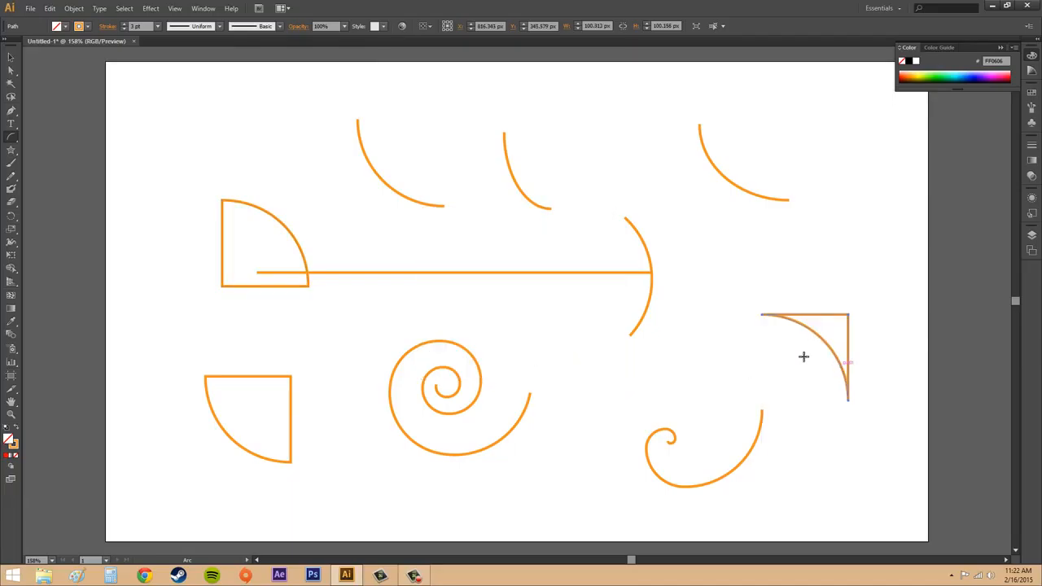
left_click(12, 58)
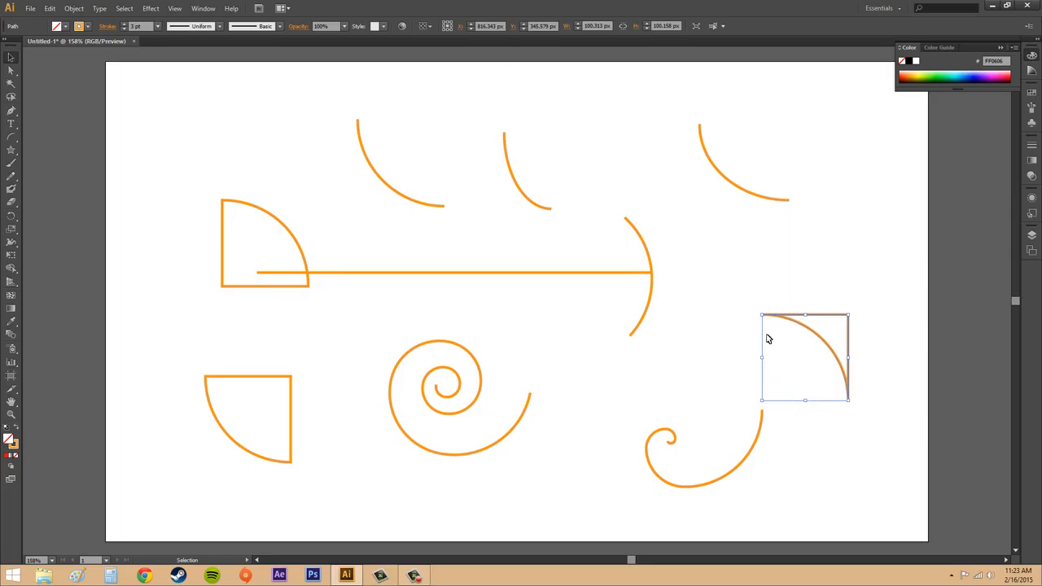
left_click(751, 265)
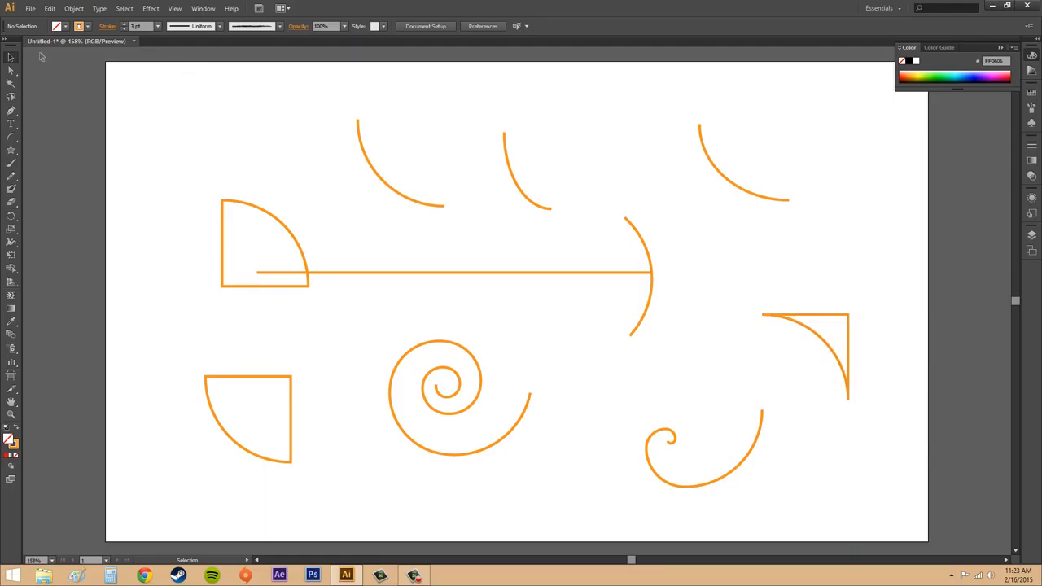
Step: Set the fill color for new arcs to the dark blue swatch, 1B1464
left_click(11, 136)
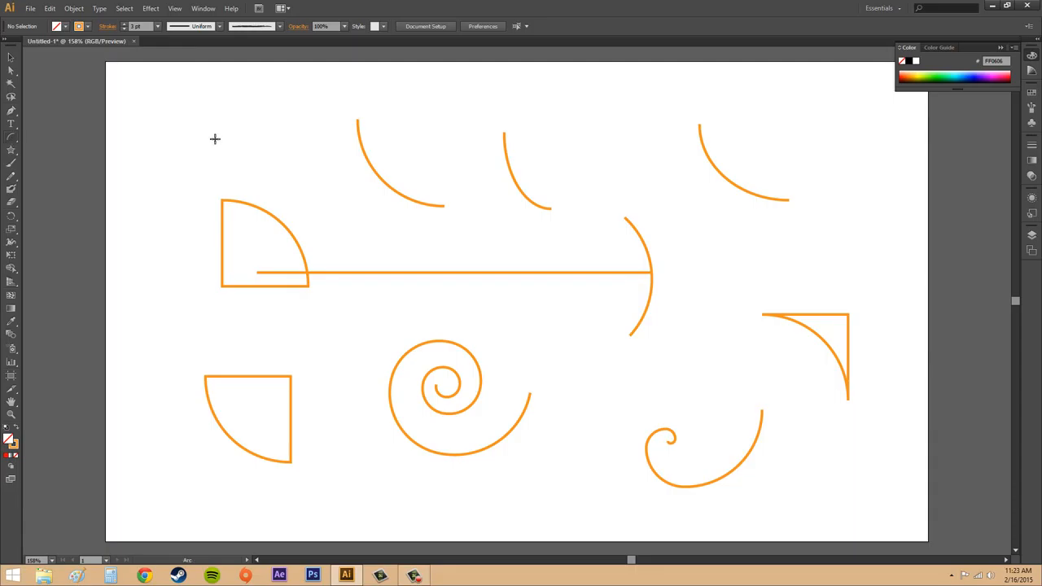
left_click(66, 27)
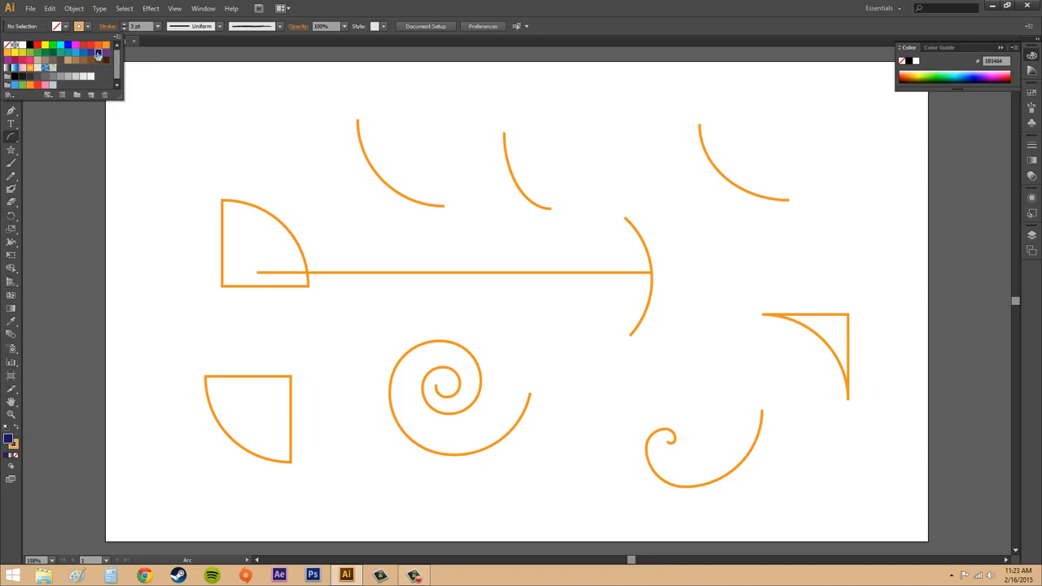
left_click(99, 52)
left_click(66, 27)
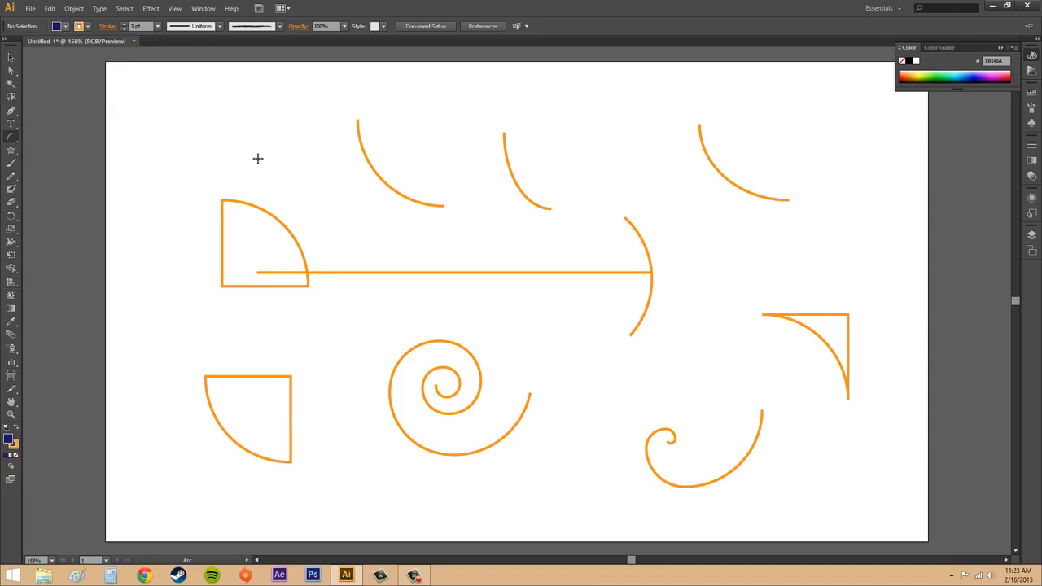
Step: Create a closed 100 × 100 px arc at the artboard's upper left with Fill Arc enabled and a convex slope, and deselect it
left_click(355, 217)
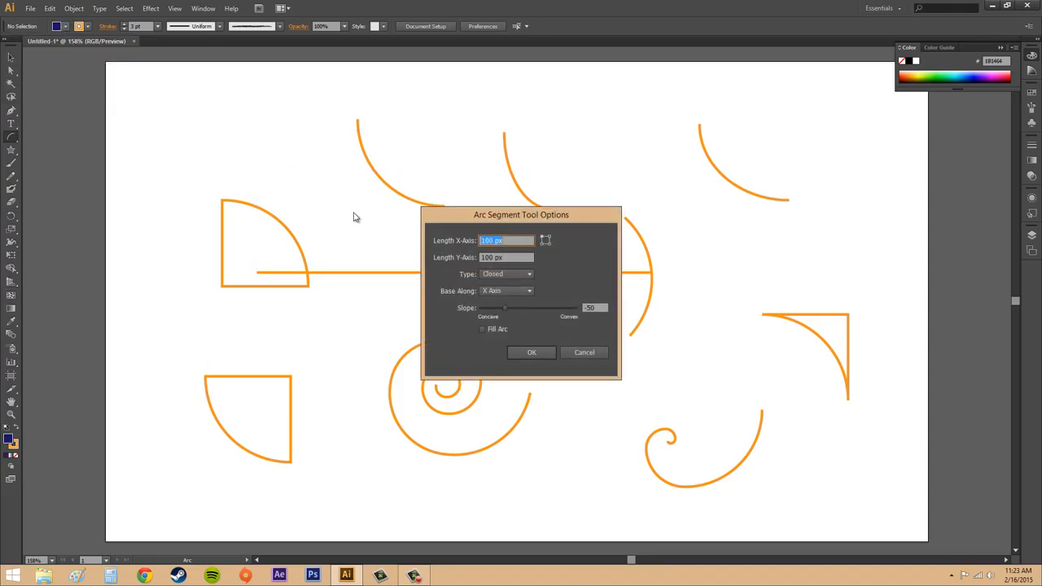
left_click(482, 330)
left_click_drag(506, 308, 553, 309)
left_click(531, 353)
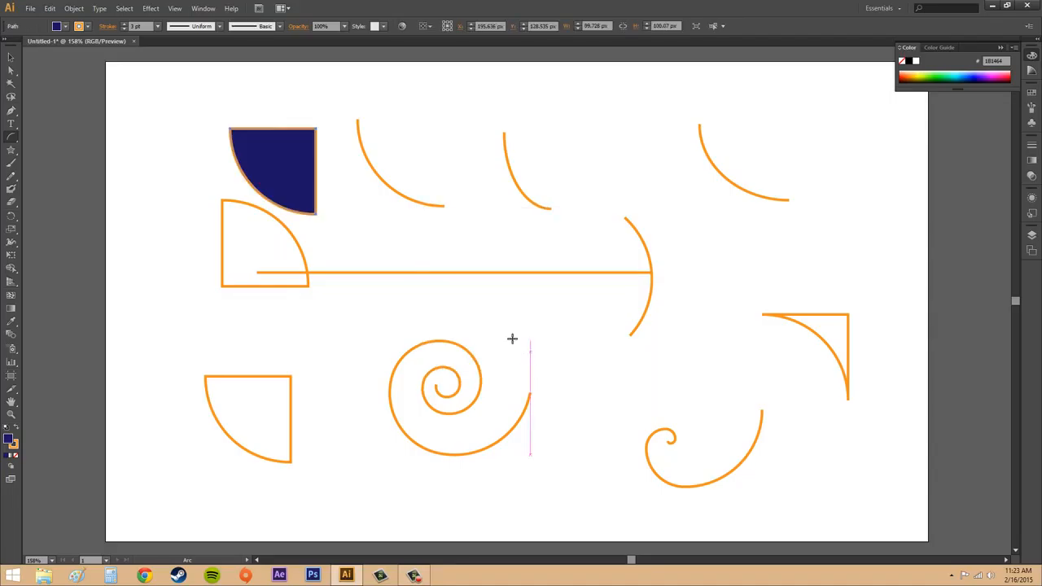
key("v")
left_click(314, 216)
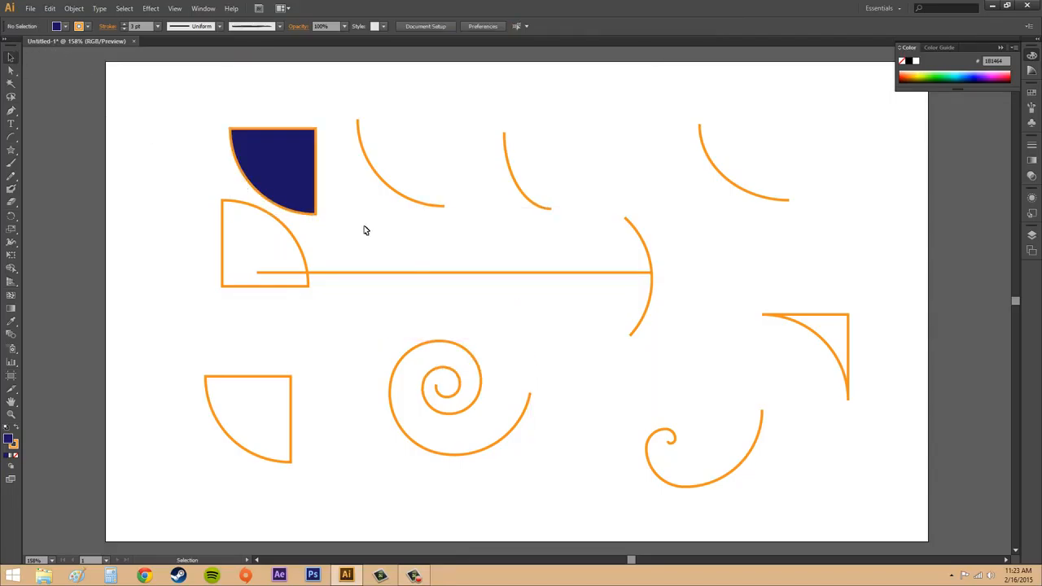
left_click(66, 27)
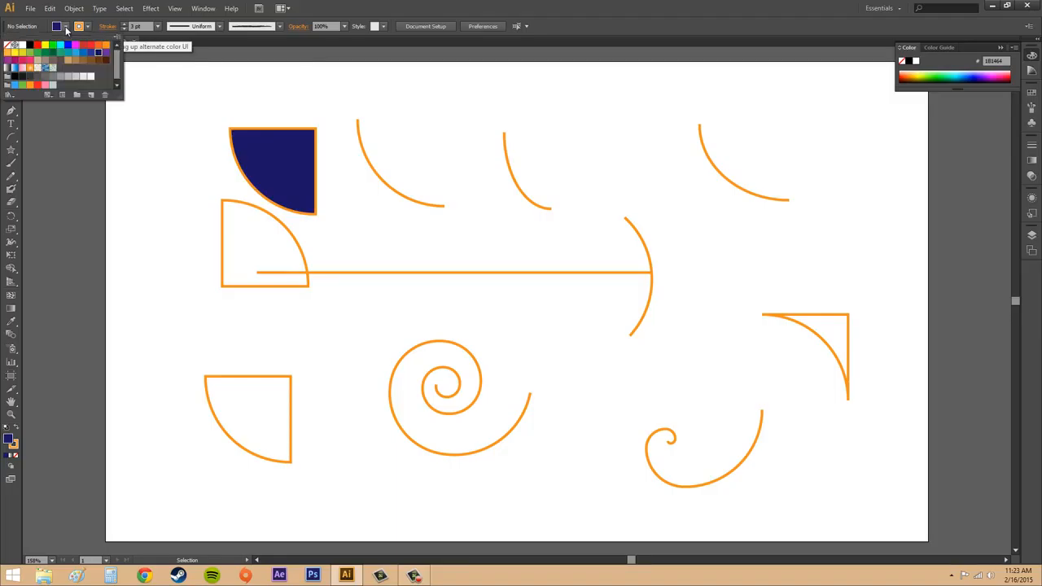
left_click(66, 27)
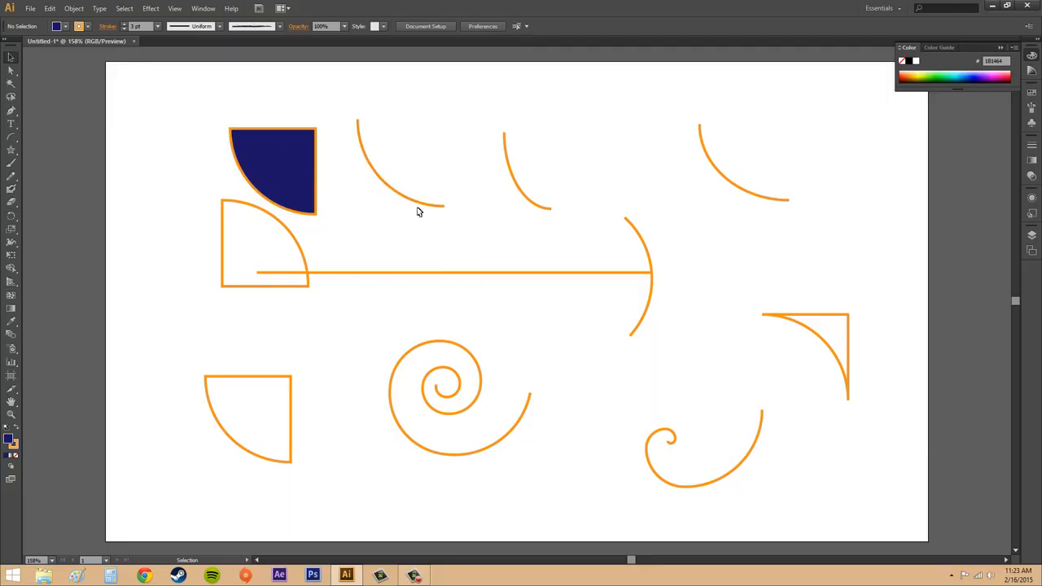
Step: Delete all the arcs, lines and spirals from the artboard
left_click_drag(146, 83, 899, 509)
key("Delete")
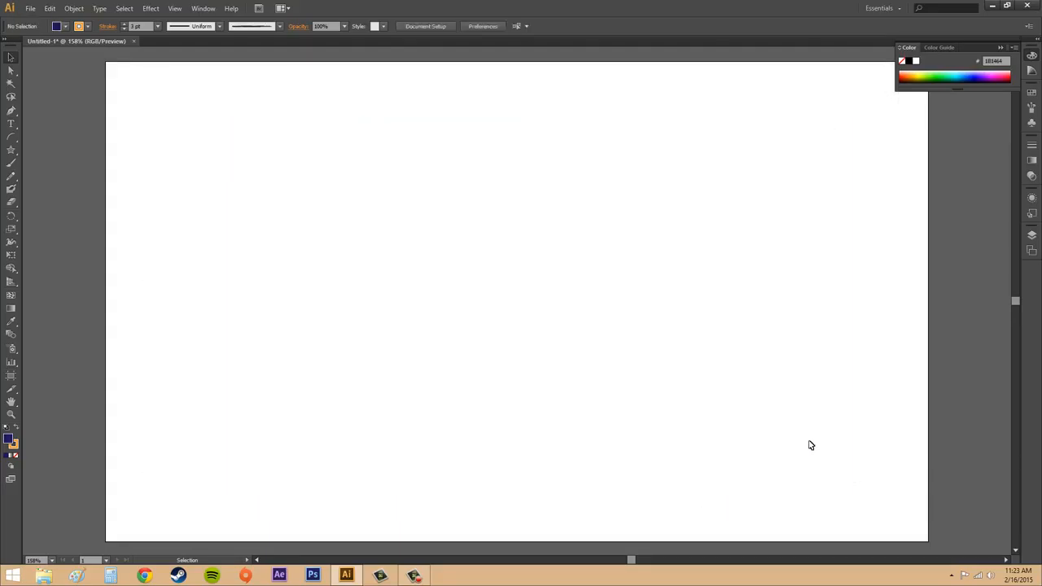
Step: Draw two freehand spirals with the Spiral tool, one about 229 × 228 px at upper left-center and one about 196 × 157 px farther right
left_click(11, 140)
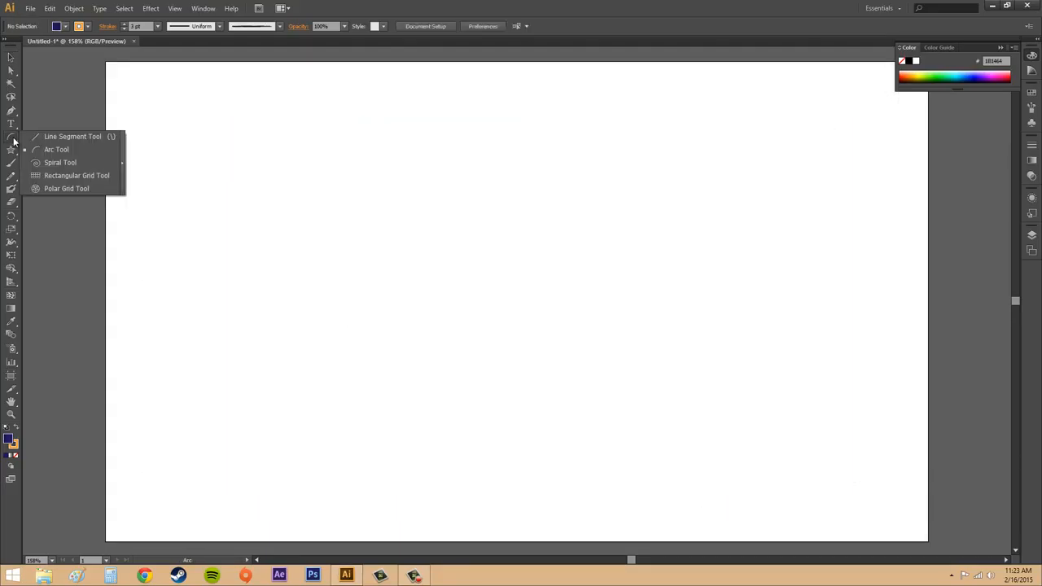
left_click(60, 162)
left_click_drag(435, 196, 517, 284)
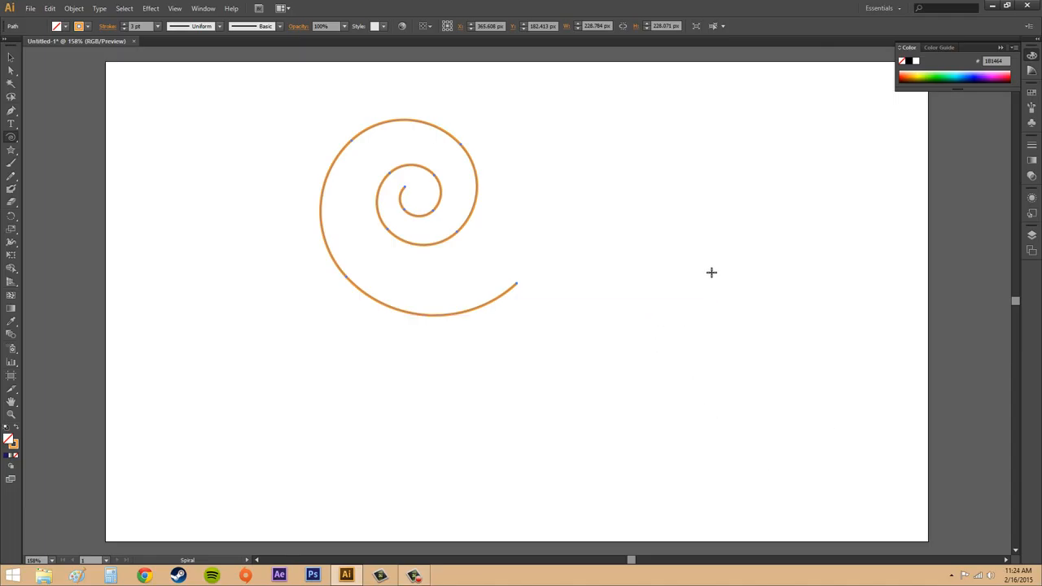
left_click_drag(712, 275, 619, 247)
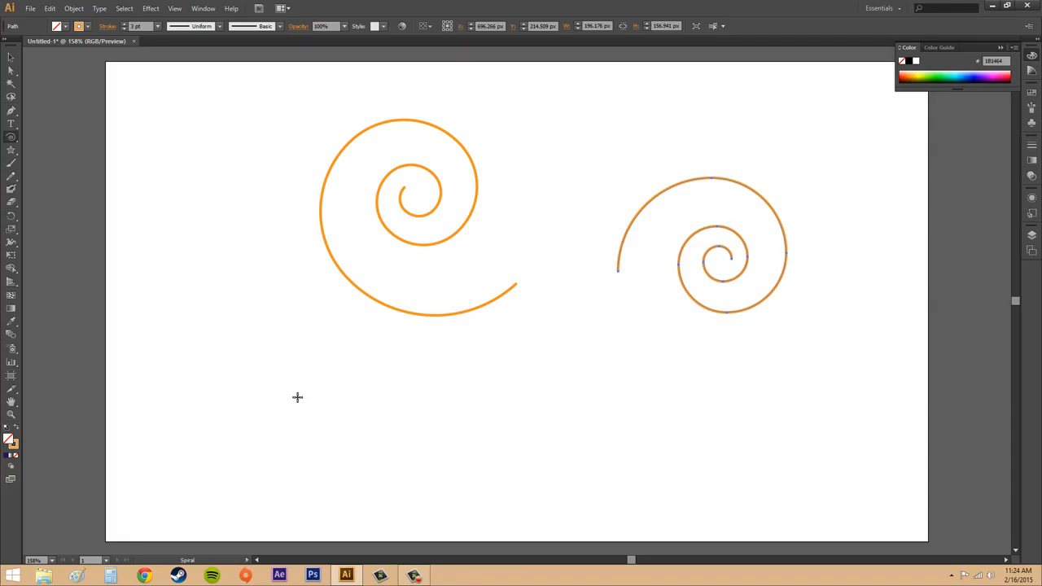
Step: Create two 10-segment spirals of radius 108.9868 px along the artboard's lower part, the left one with 80% decay and the middle one with 50%
left_click(297, 397)
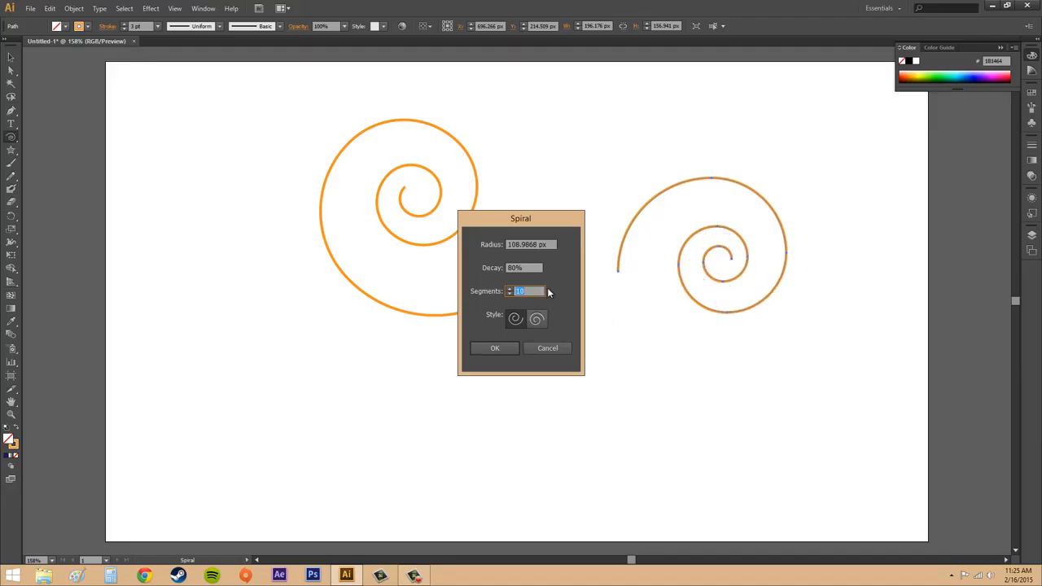
left_click(502, 349)
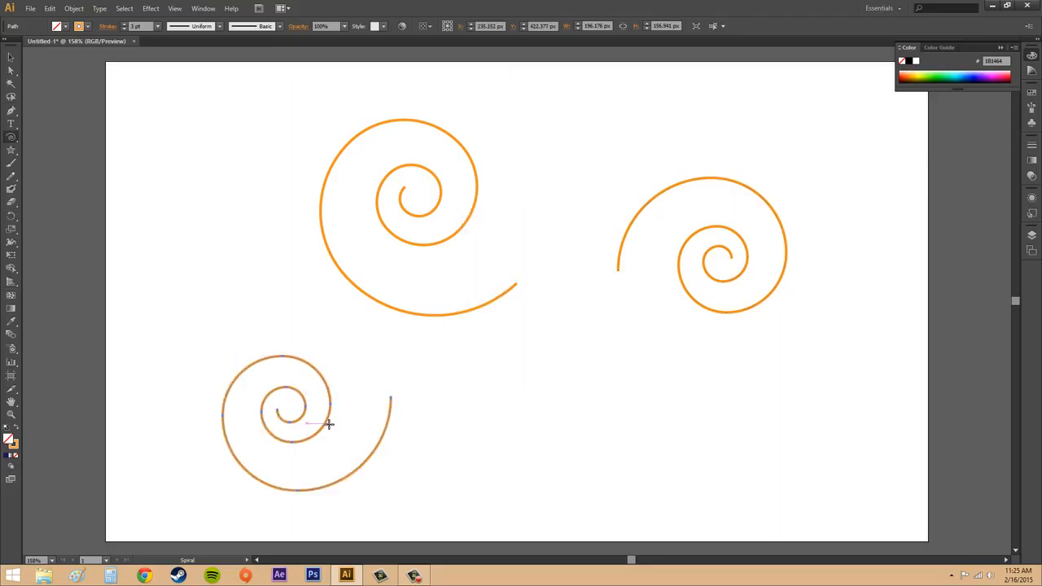
left_click(521, 420)
key("shift+Tab")
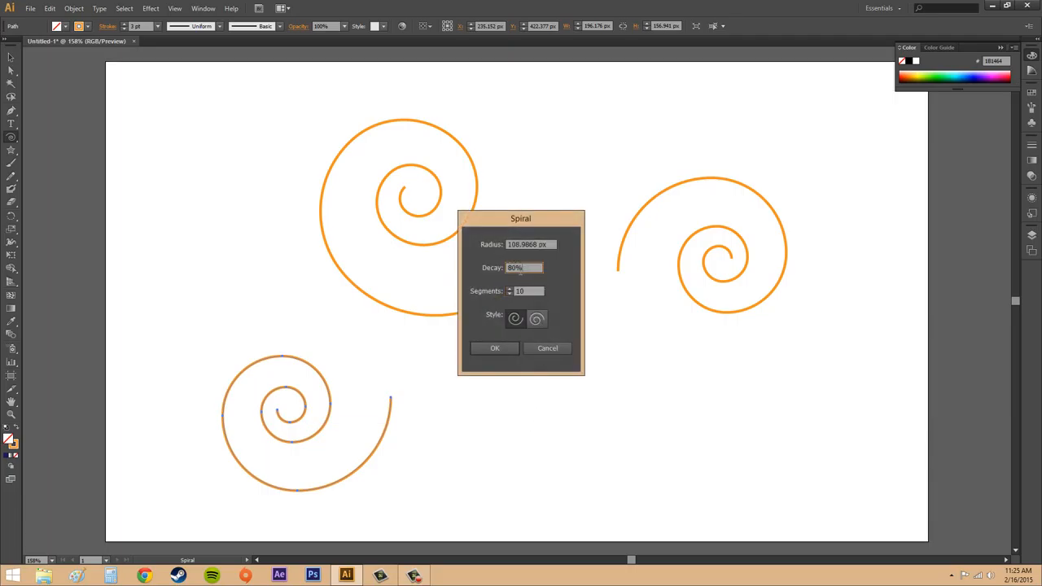
type("50")
left_click(489, 347)
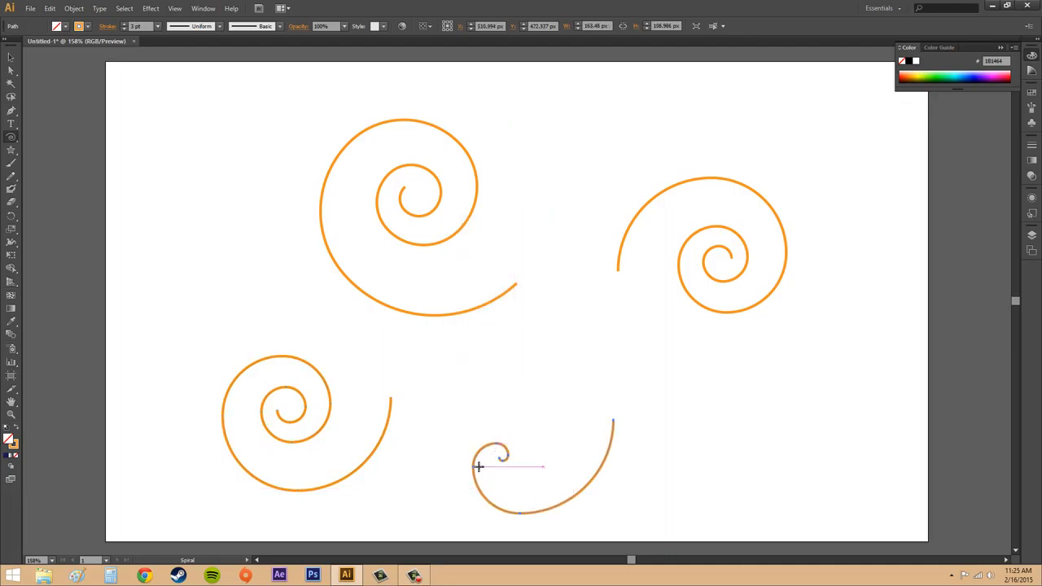
Step: Create a spiral with 80% decay and 5 segments at the artboard's lower right
left_click(715, 423)
left_click_drag(524, 269, 496, 269)
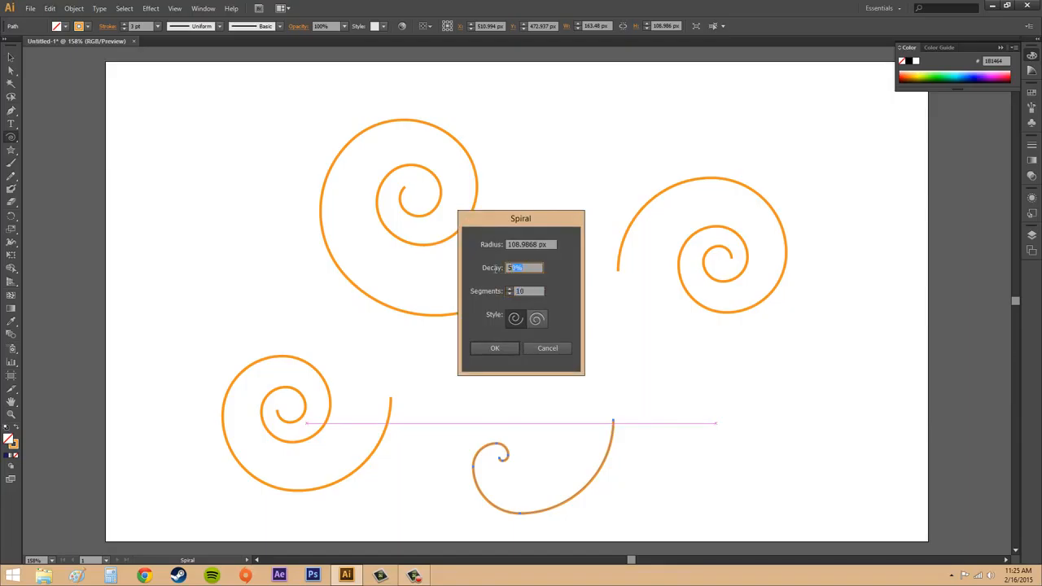
type("80")
left_click(495, 349)
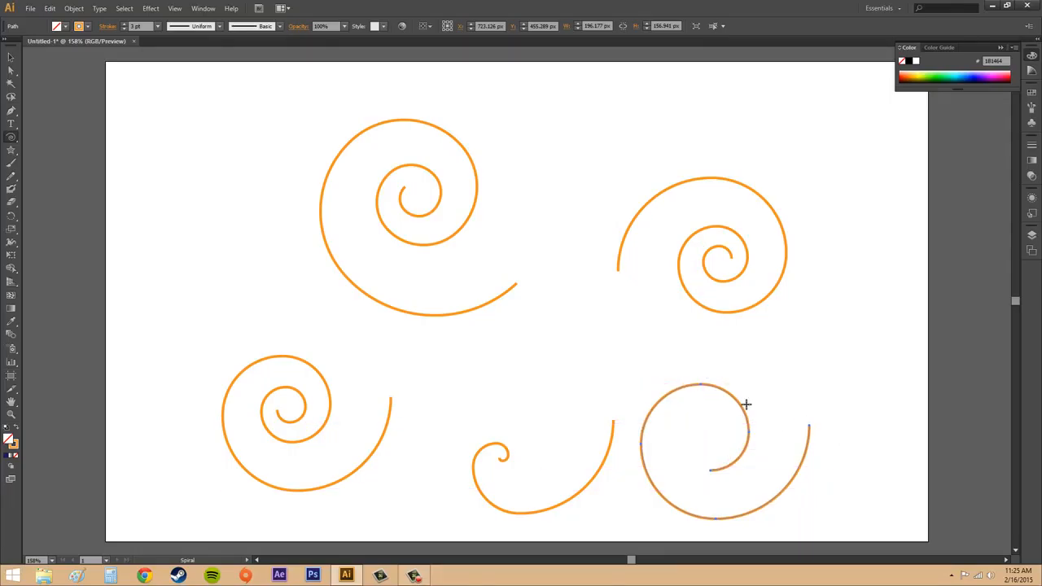
Step: Create a spiral with 50% decay and 5 segments at the artboard's upper left
left_click(195, 205)
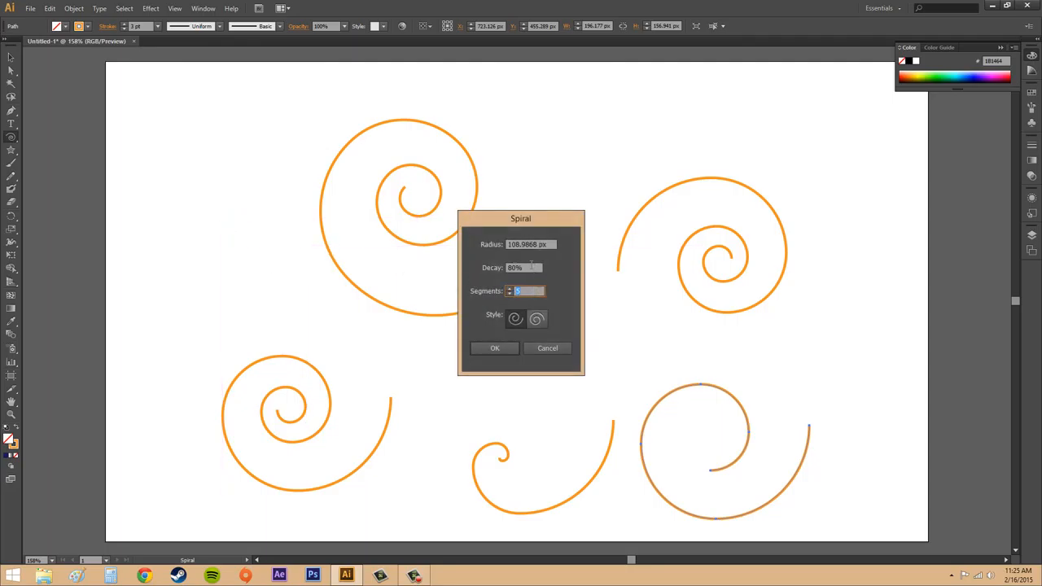
left_click(530, 266)
left_click(495, 348)
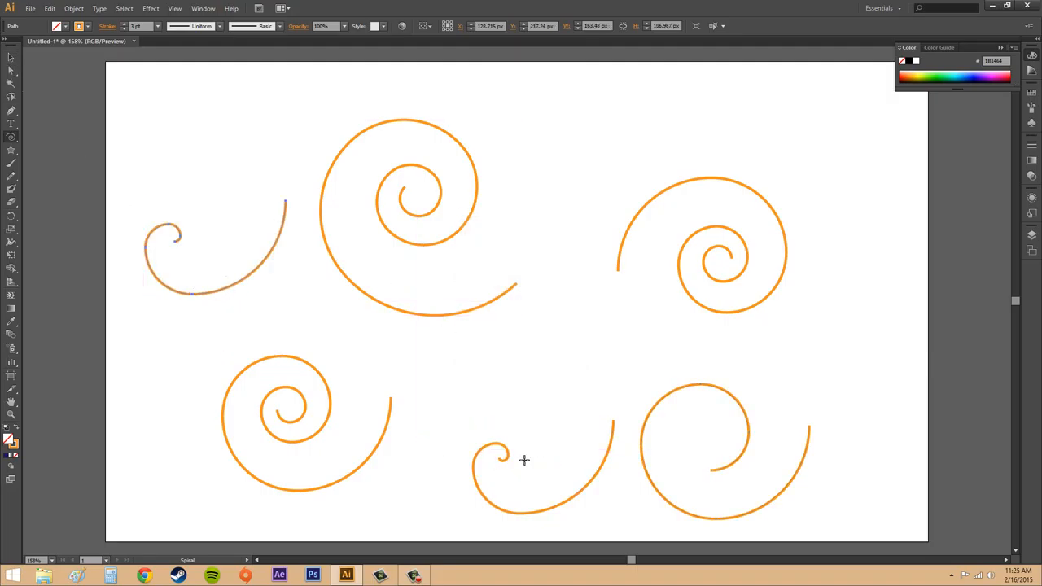
Step: Select the two 50% decay spirals in turn to compare their inner ends and segments, and deselect them
key("v")
left_click(482, 450)
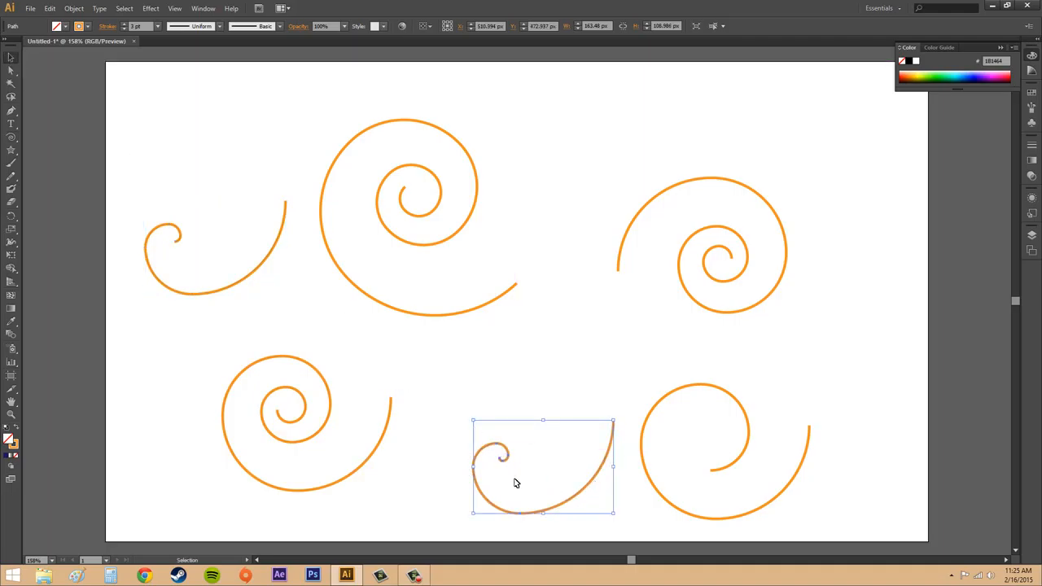
left_click(252, 281)
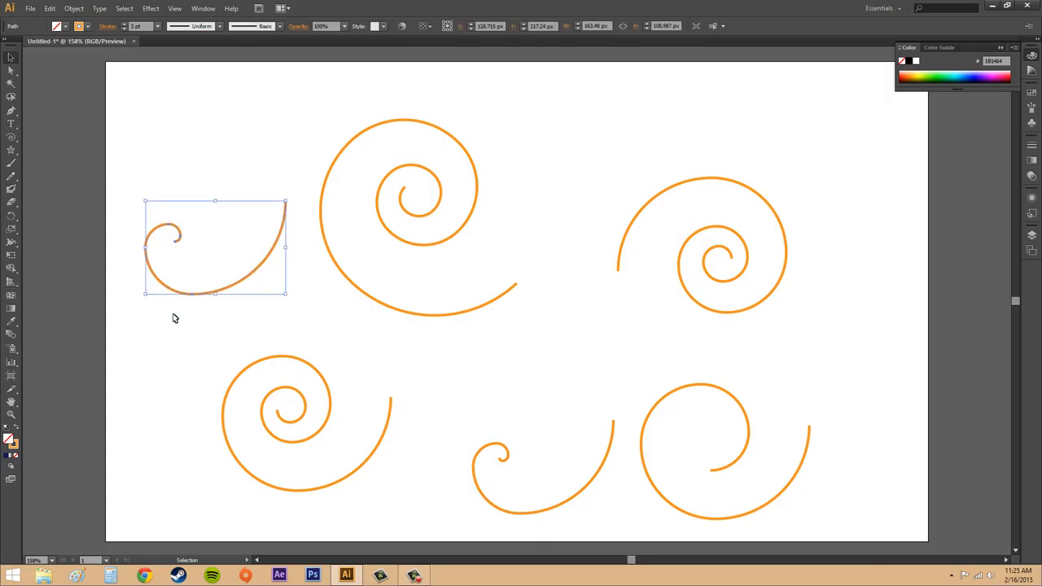
left_click(542, 366)
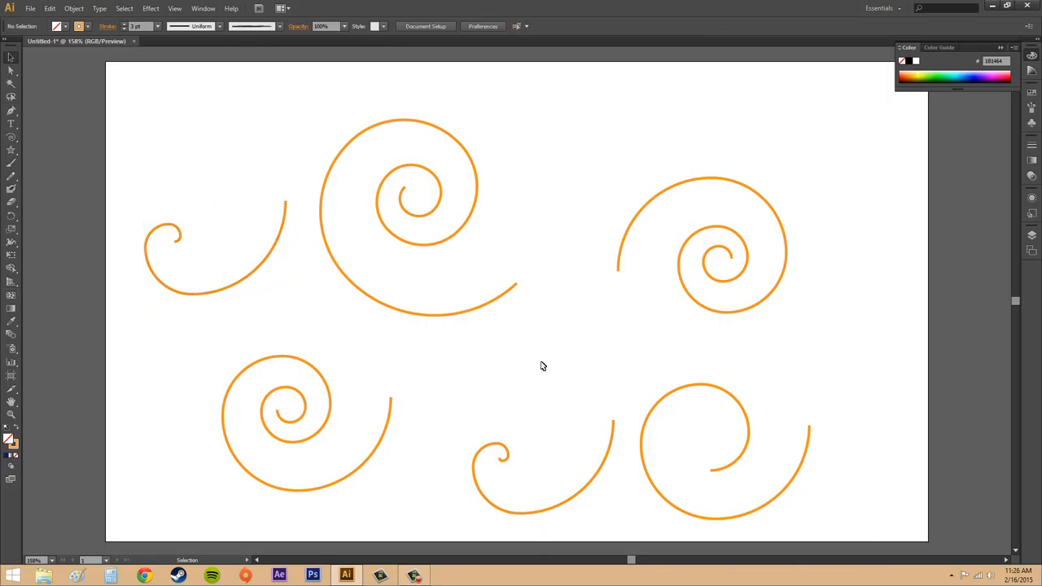
left_click(503, 461)
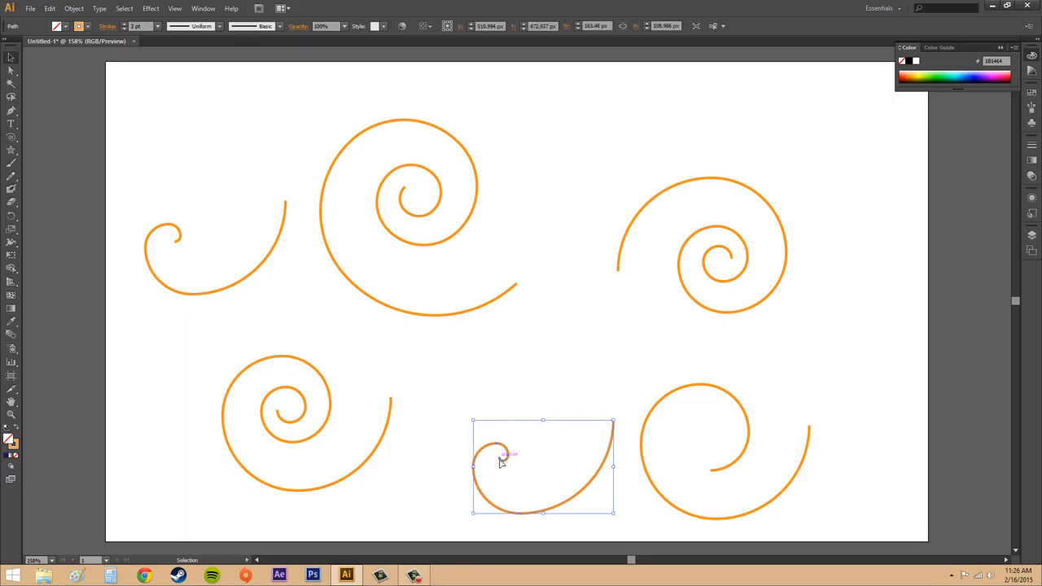
left_click(571, 364)
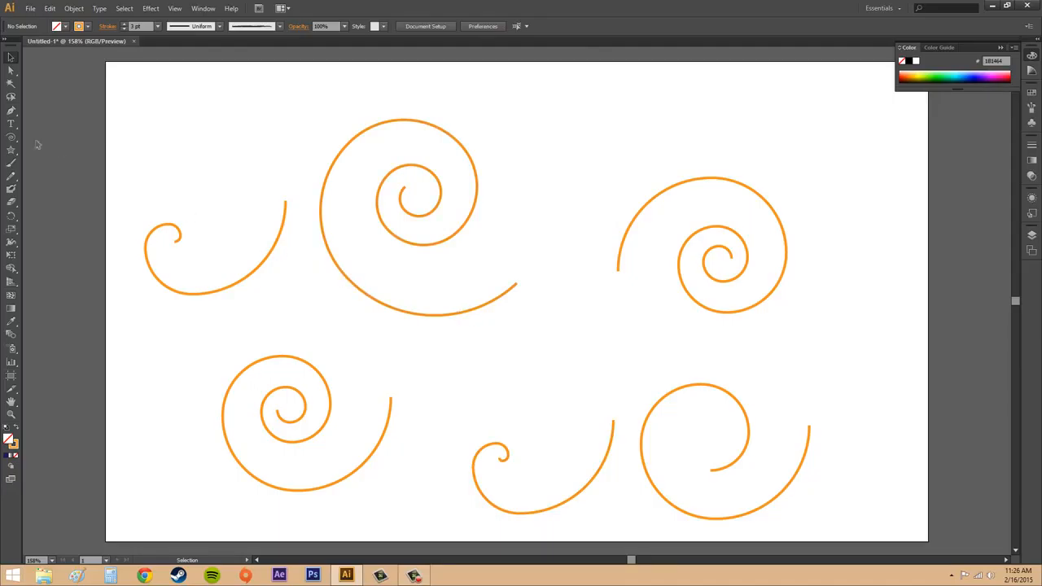
Step: Create a 5-segment spiral with 50% decay in the second, reversed style at the artboard's top center
left_click(10, 138)
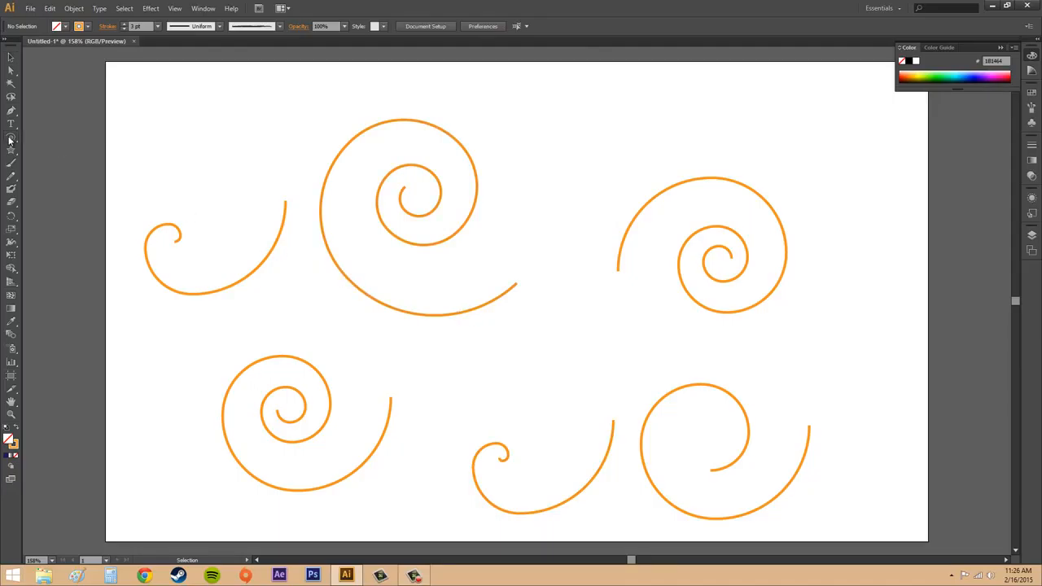
left_click(570, 143)
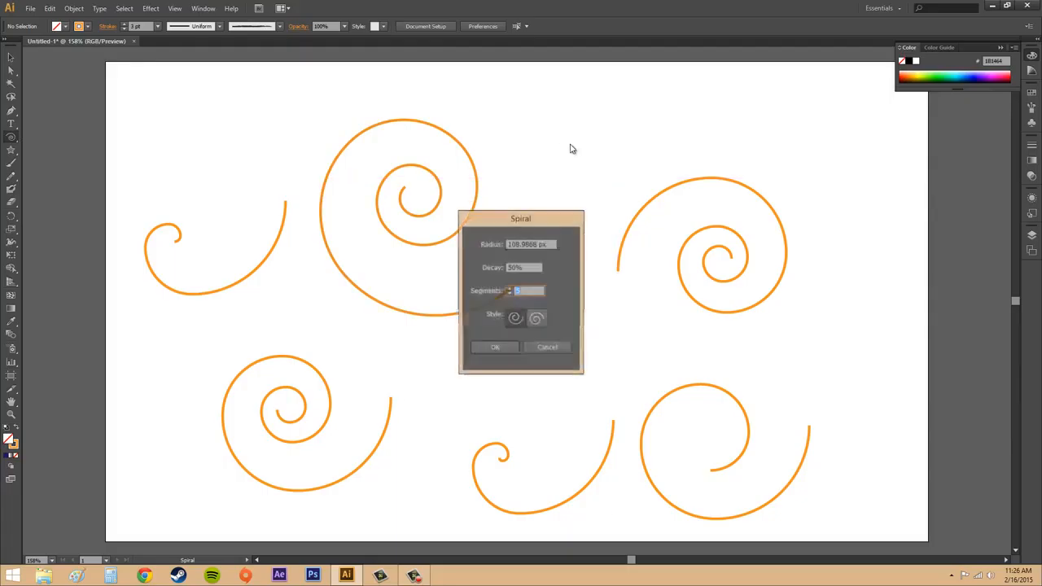
left_click(539, 321)
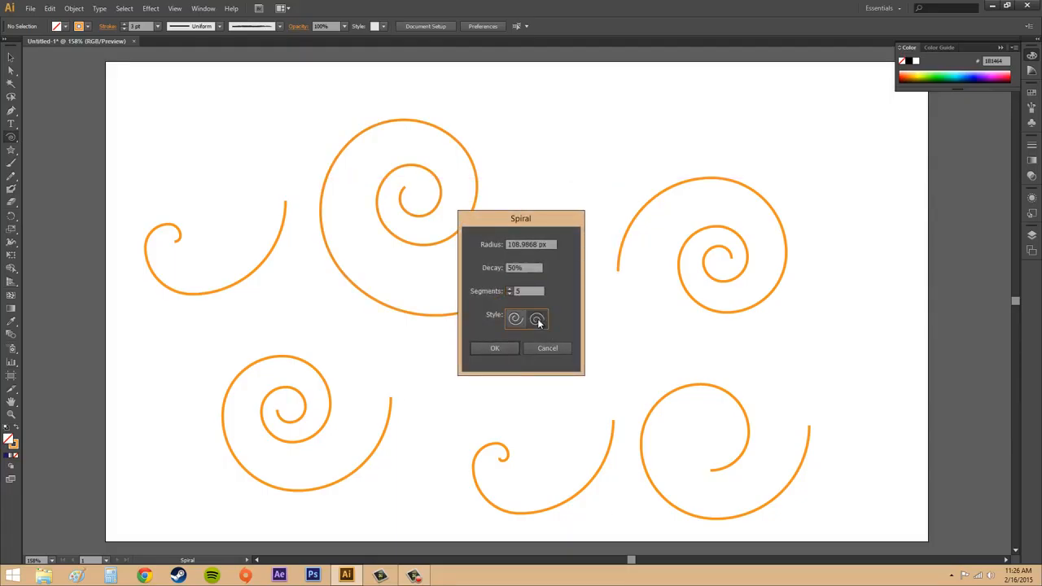
left_click(503, 350)
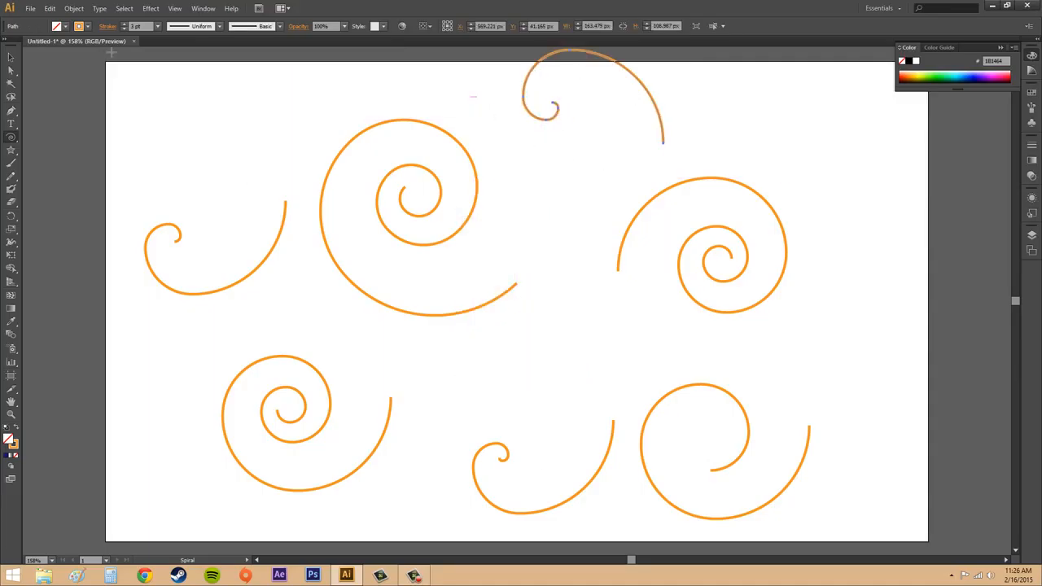
Step: Move the reversed spiral down fully onto the artboard so its outer end meets the upper right spiral, and deselect it
left_click(10, 56)
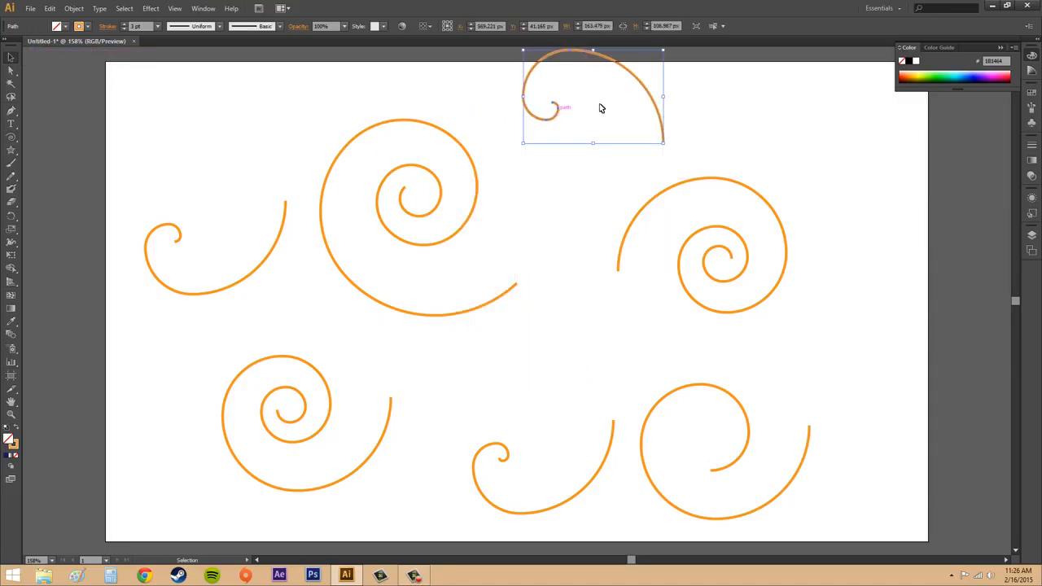
left_click(602, 146)
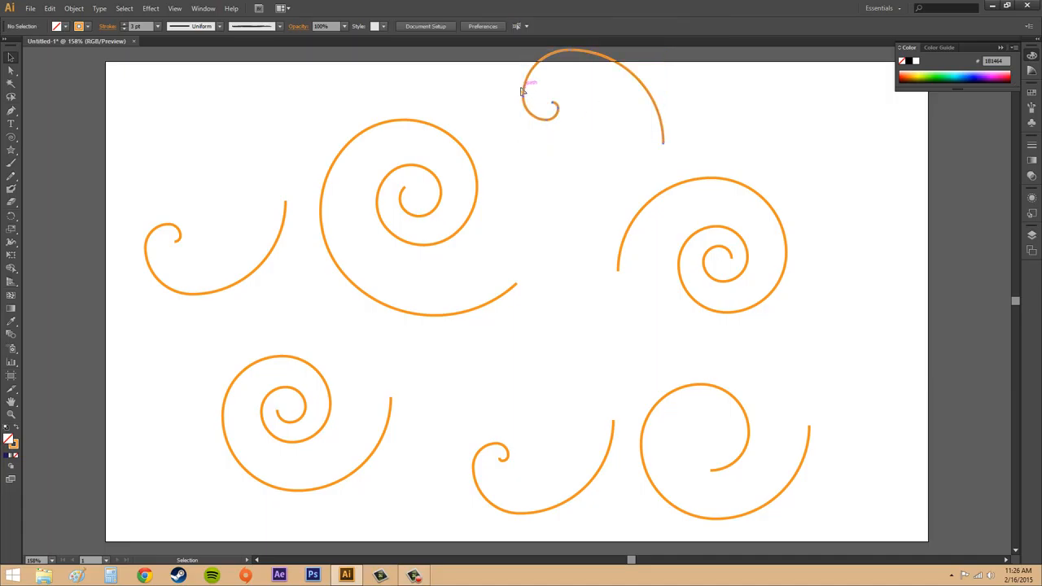
left_click_drag(525, 94, 519, 148)
left_click(729, 128)
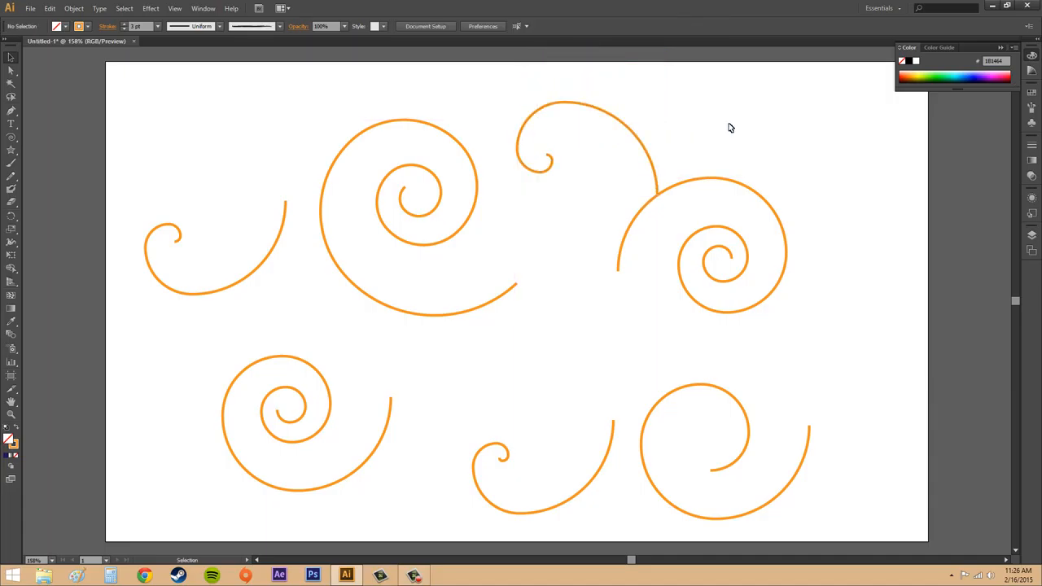
Step: Move the large freehand spiral right so it overlaps the reversed spiral, and deselect it
left_click(469, 166)
left_click_drag(475, 163, 614, 133)
left_click(626, 332)
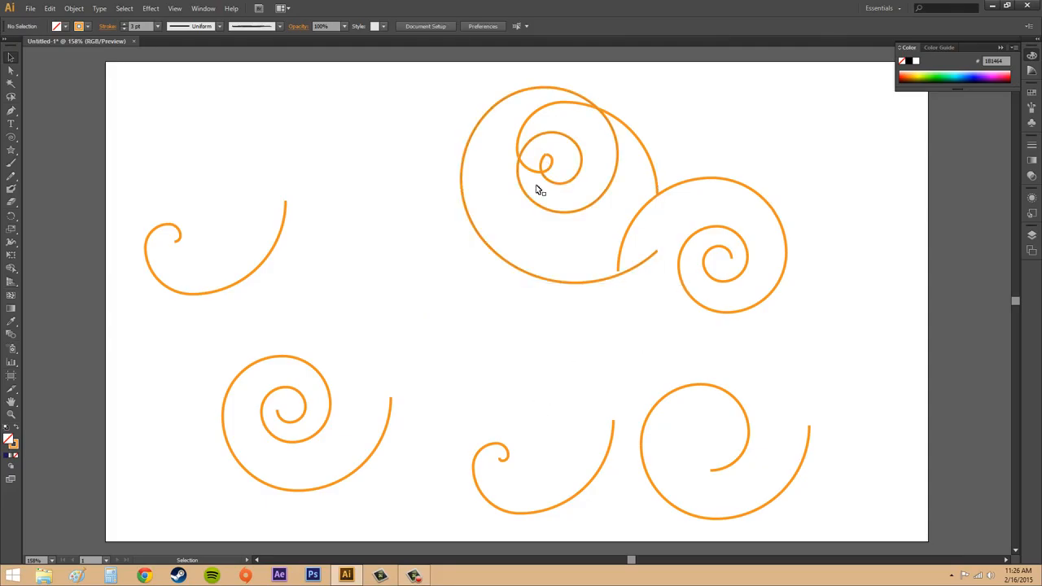
Step: Move the two small 50% decay spirals against the large spiral's left edge, one above the other, and deselect them
left_click_drag(502, 458, 366, 269)
left_click_drag(251, 280, 429, 229)
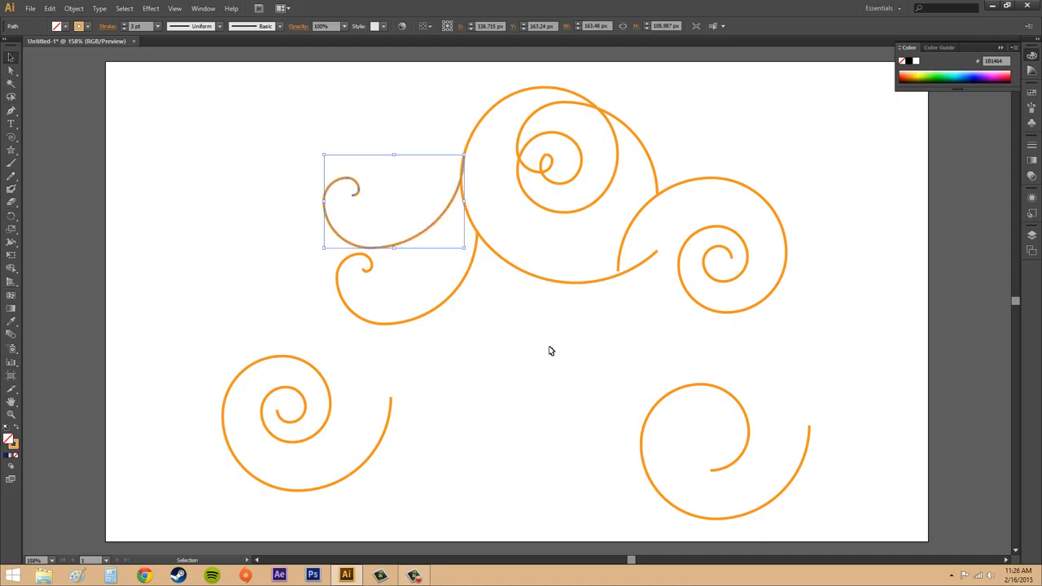
left_click(469, 339)
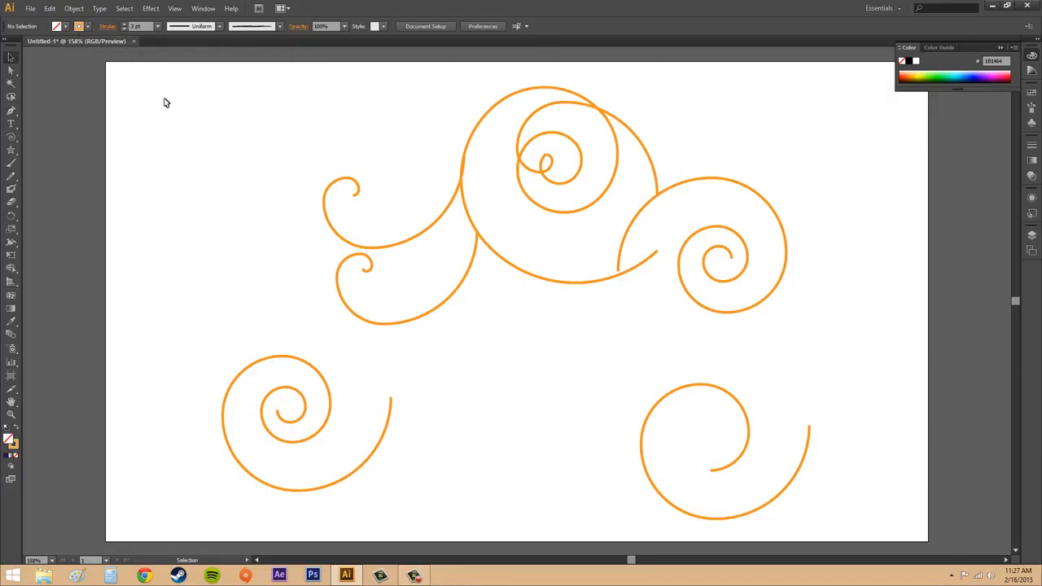
left_click(215, 28)
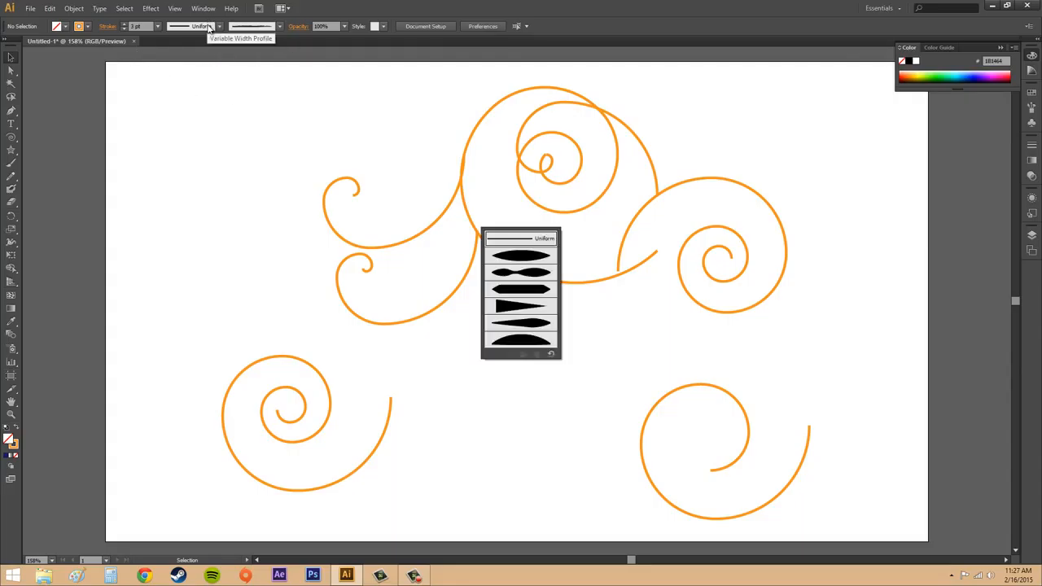
left_click(215, 27)
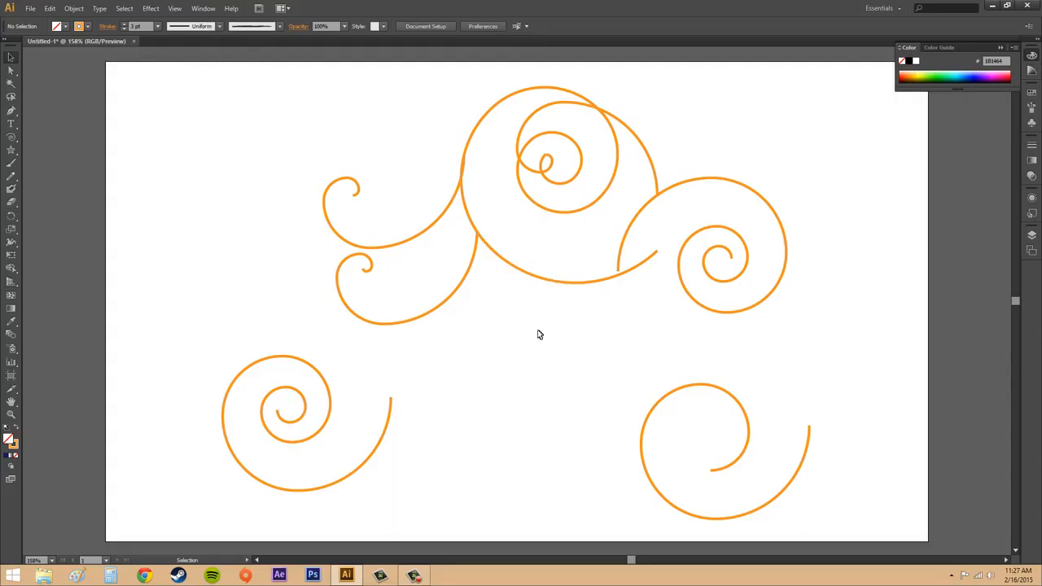